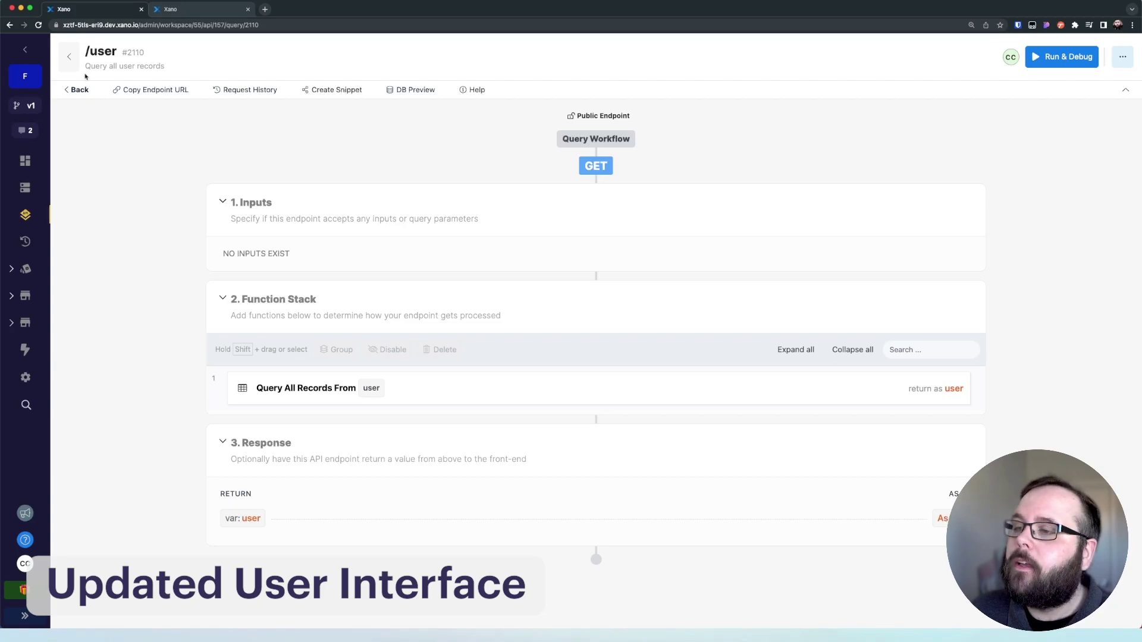
scroll(74, 45, up, 5)
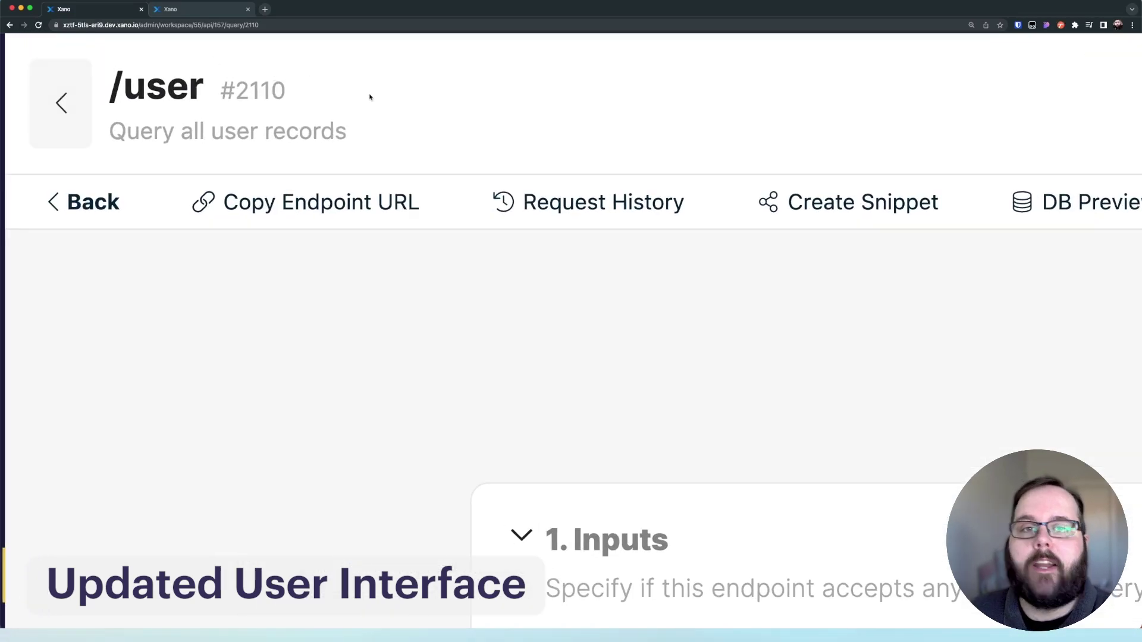
scroll(445, 129, down, 5)
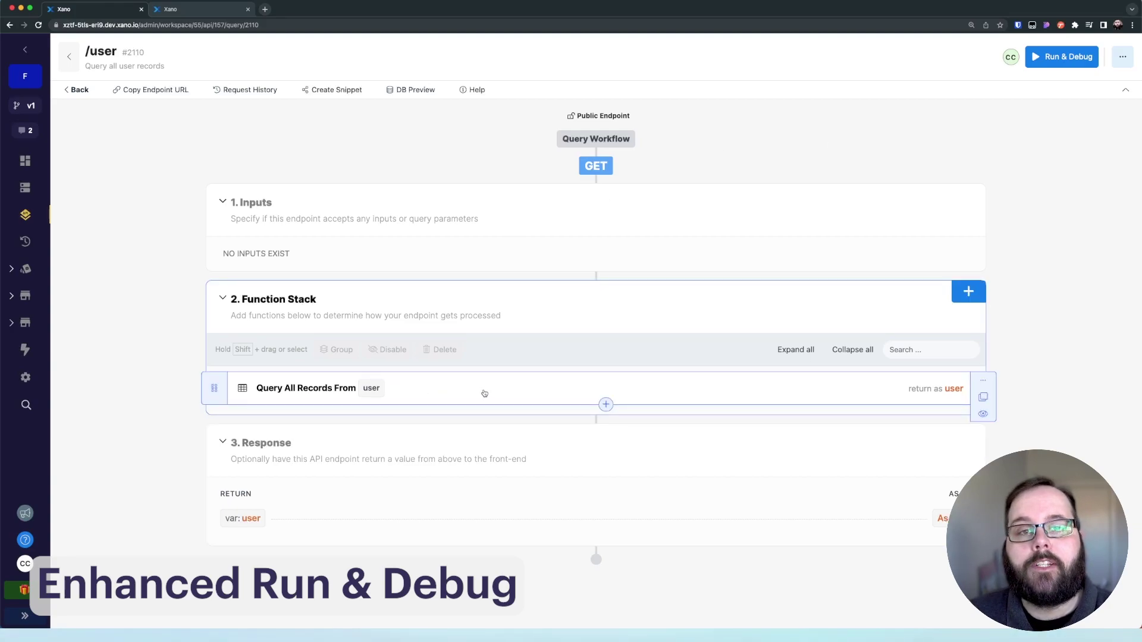
Run the /user endpoint in Run & Debug and close its result.
click(1062, 57)
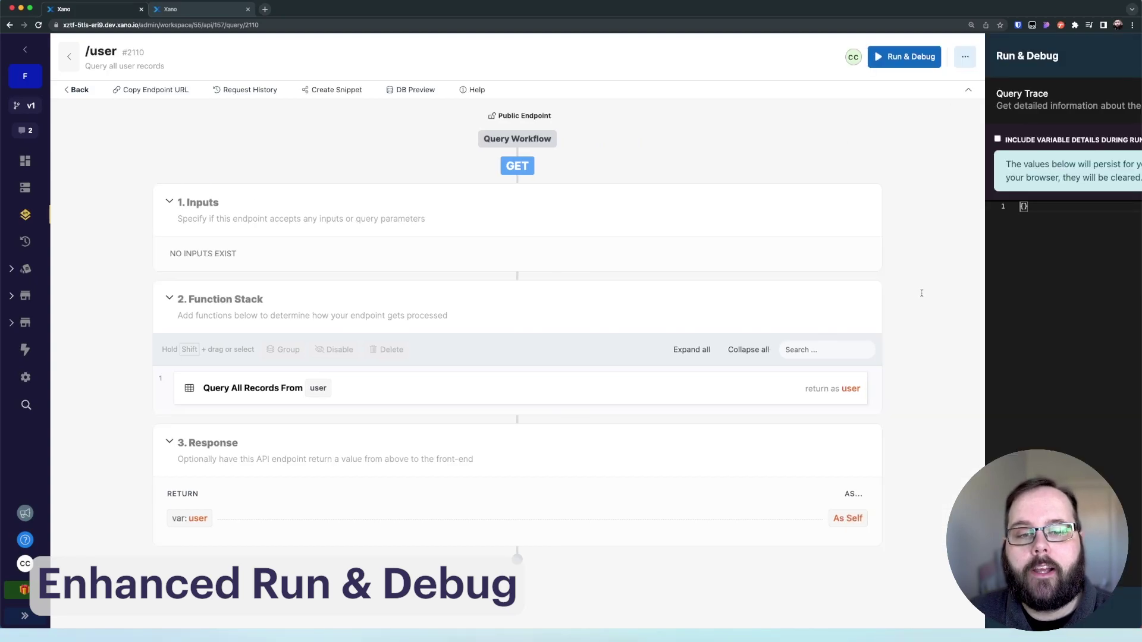
click(1120, 606)
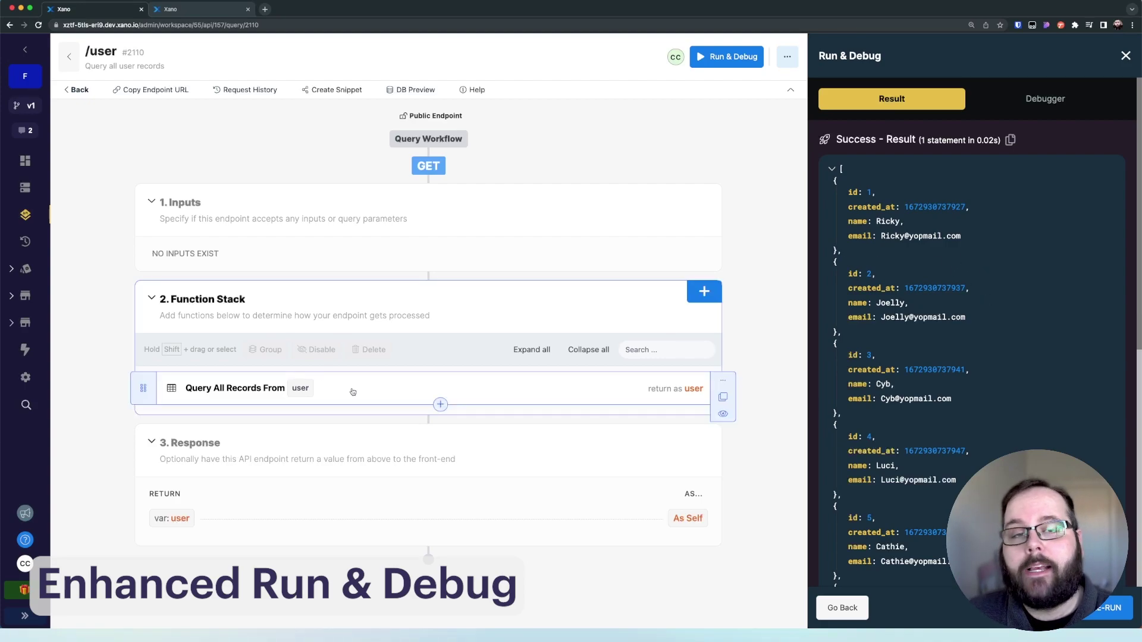
click(1125, 58)
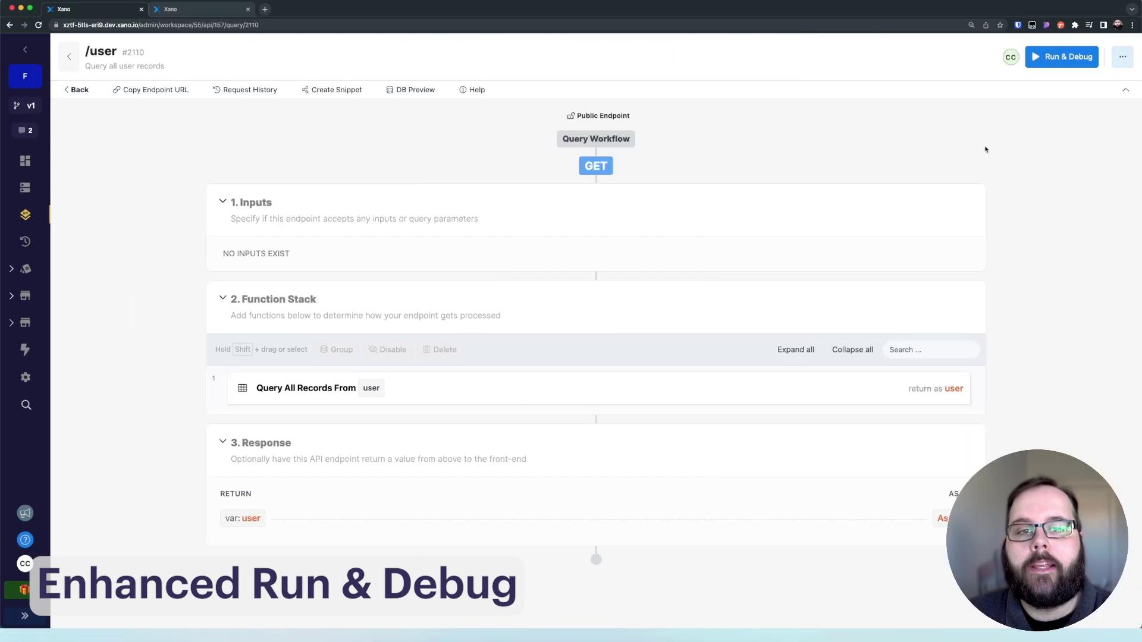
View the settings of the Query All Records function and run the endpoint again, keeping the result open.
click(420, 388)
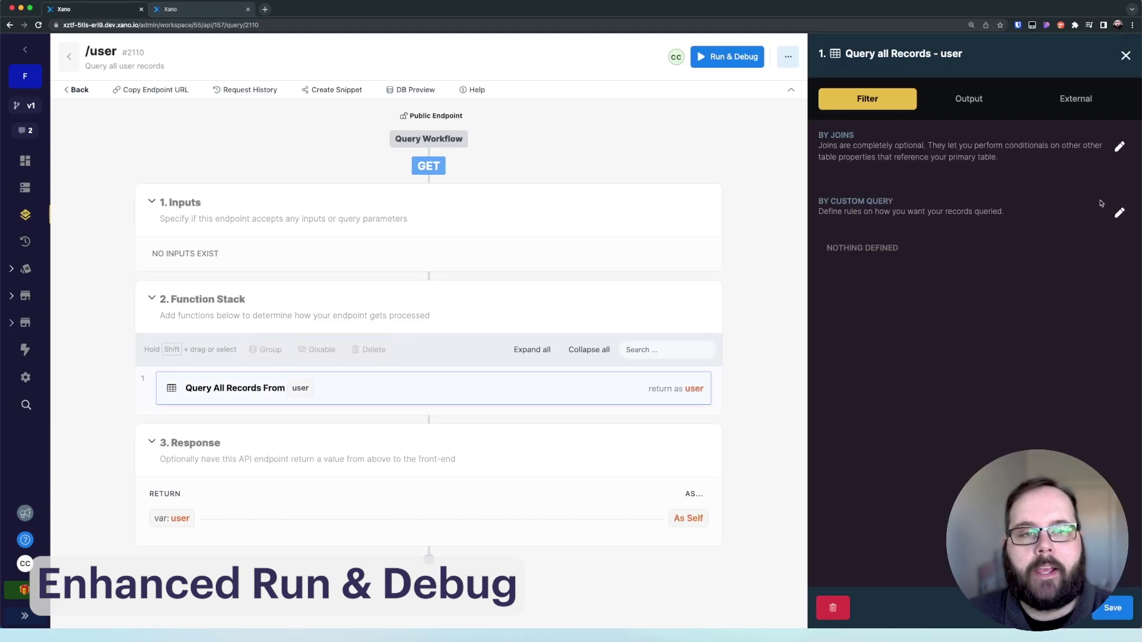
click(1125, 55)
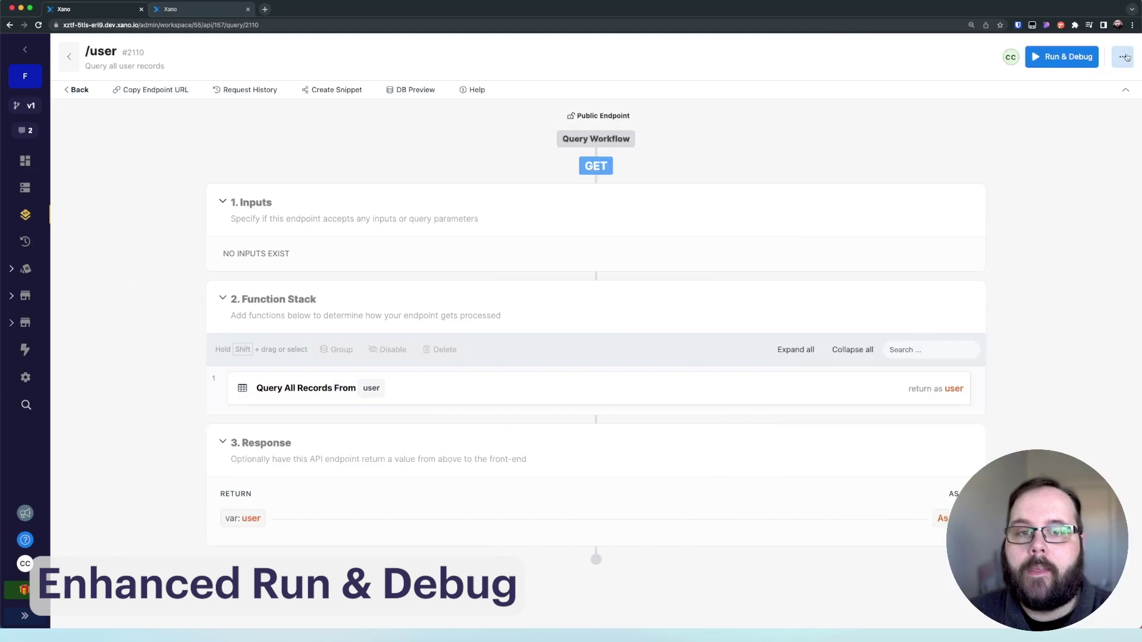
click(1069, 56)
click(1104, 616)
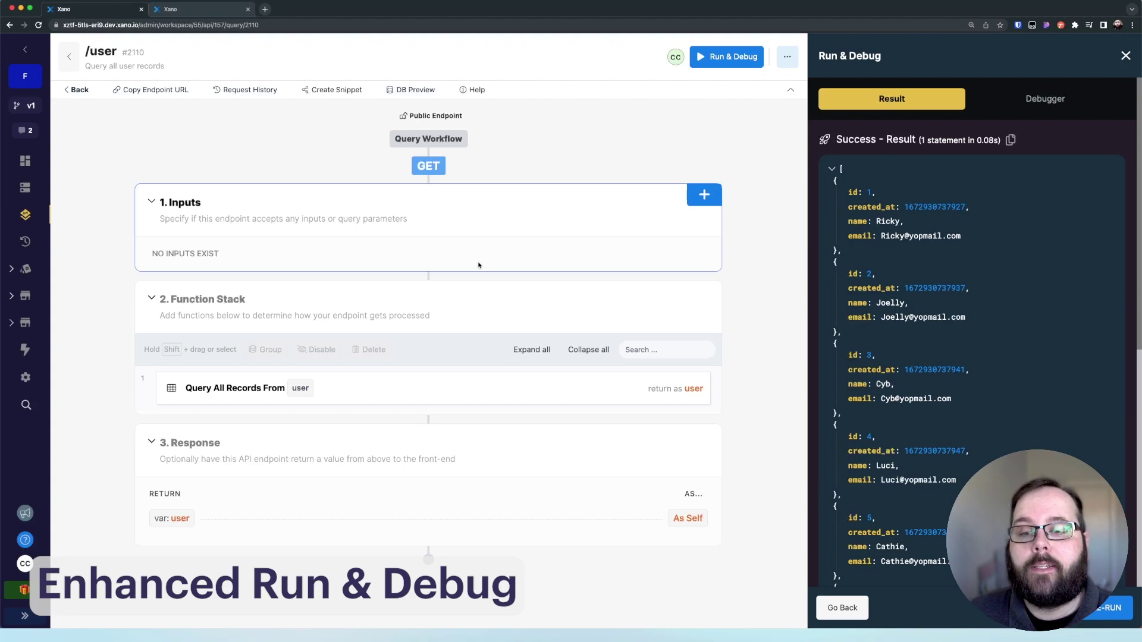
Add a custom query condition on user.name with the = operator to the Query All Records function.
click(345, 396)
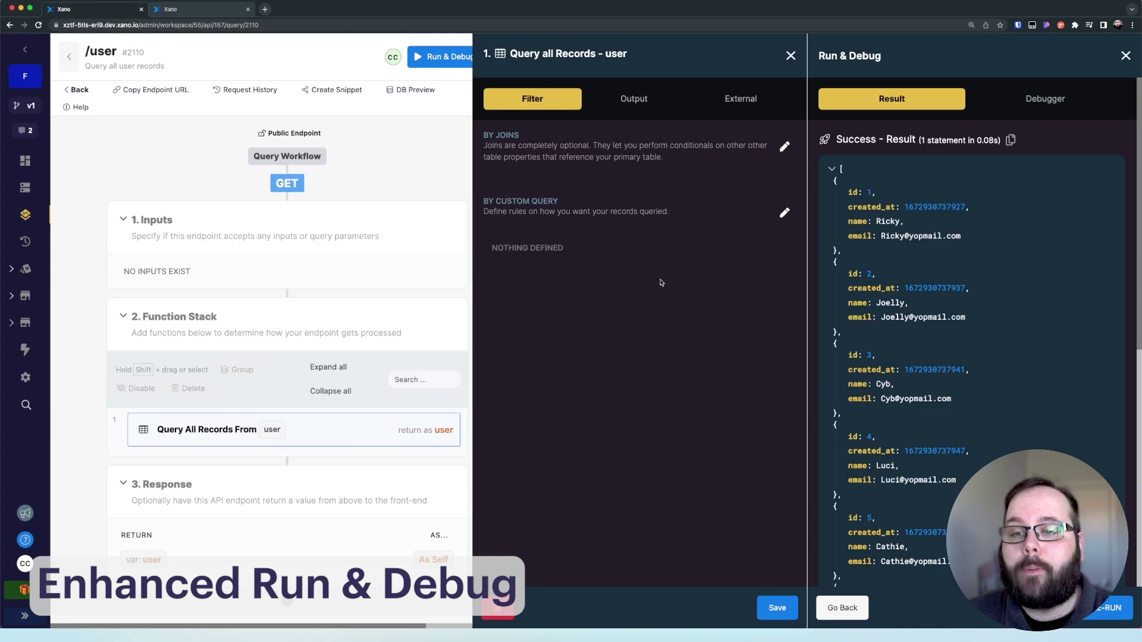
click(783, 214)
click(402, 146)
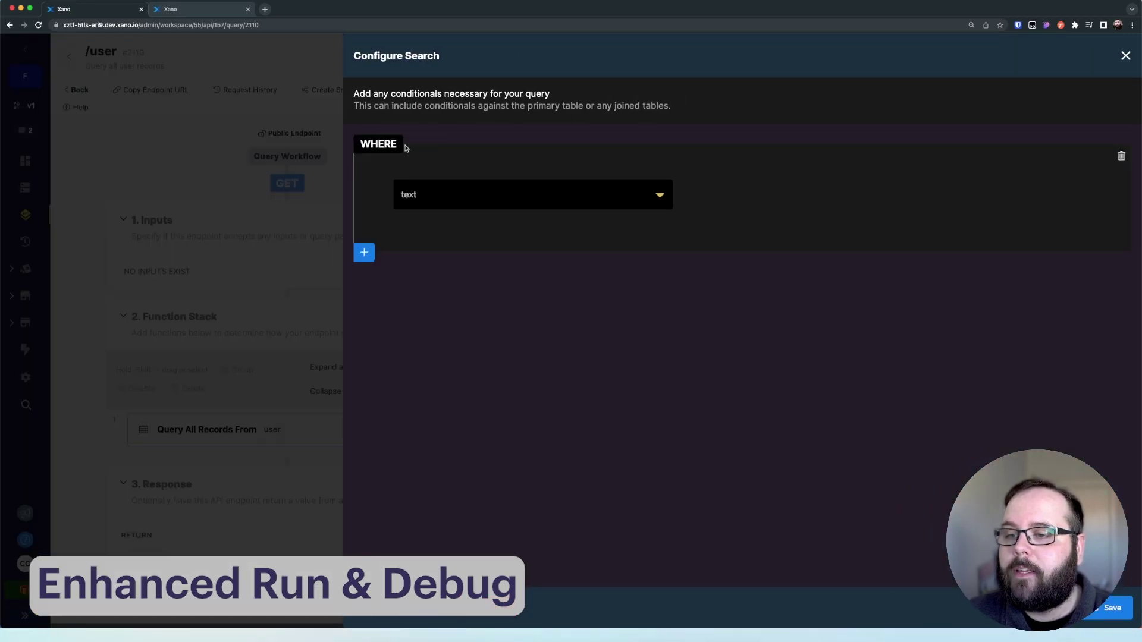
click(455, 193)
click(489, 367)
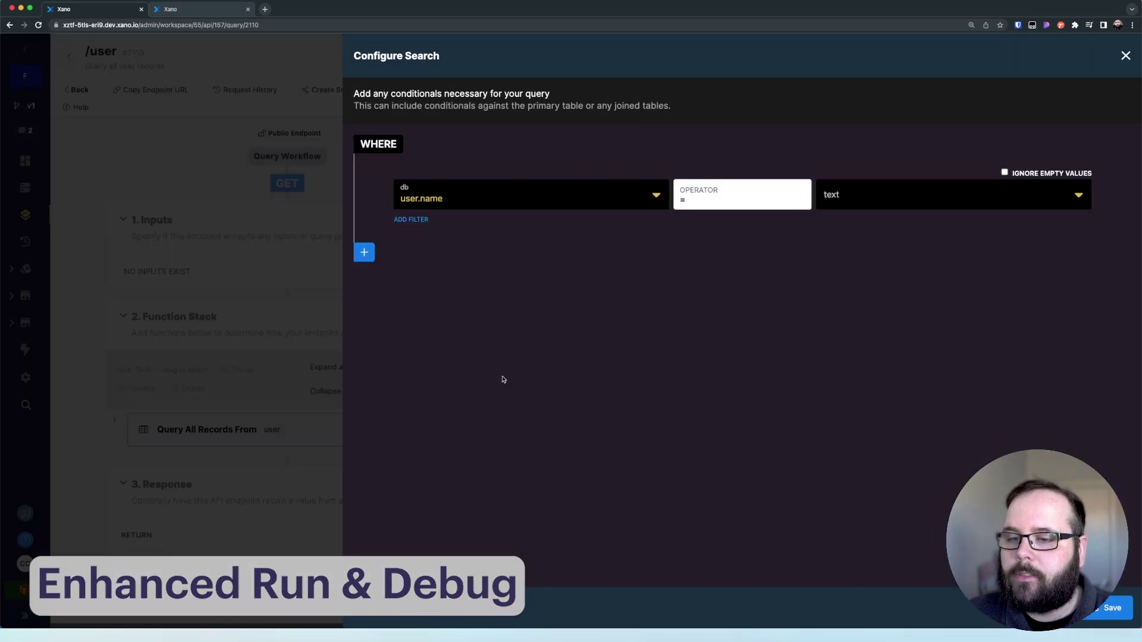
Complete and save the condition with the person's first name as comparison text, and re-run the endpoint.
click(861, 194)
text(chai)
key(BackSpace)
text(ris)
click(740, 288)
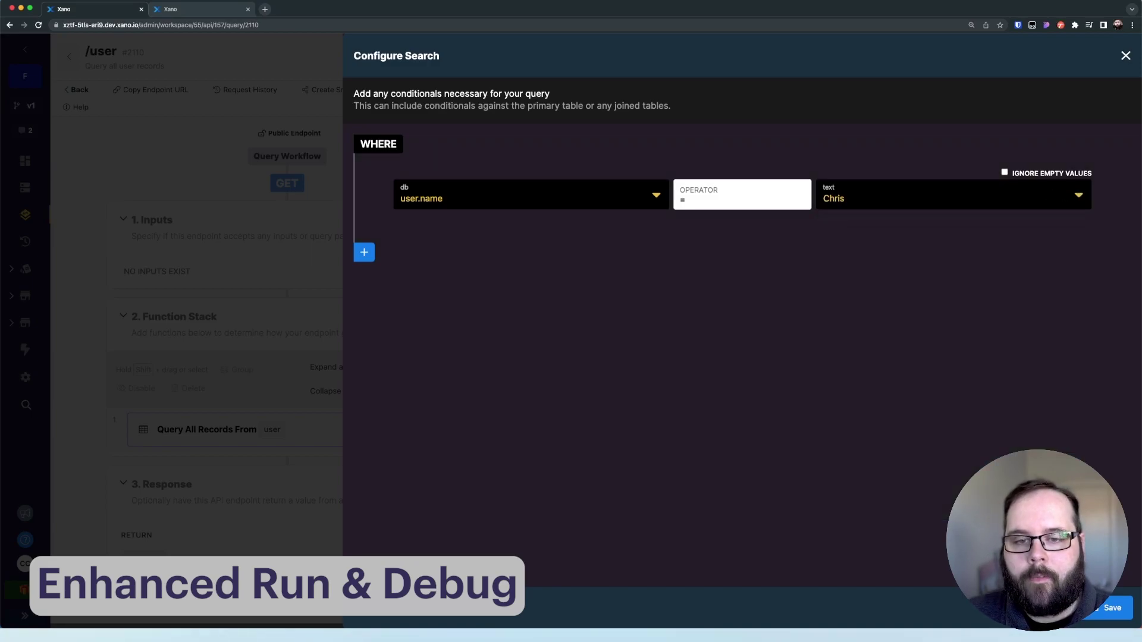
click(1105, 607)
click(774, 608)
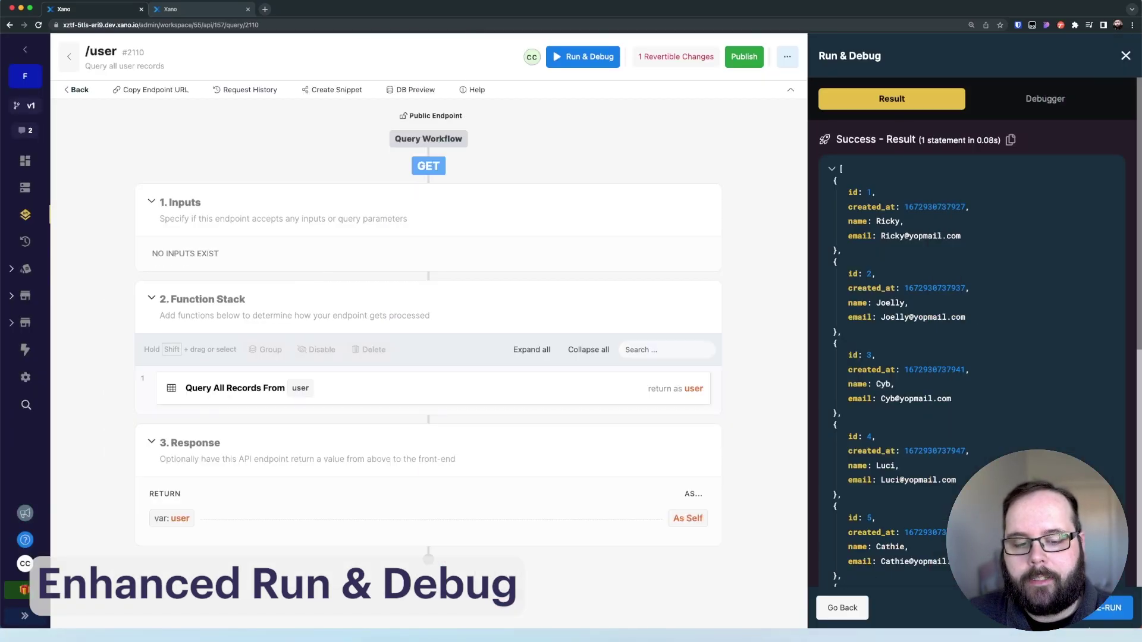
click(1108, 610)
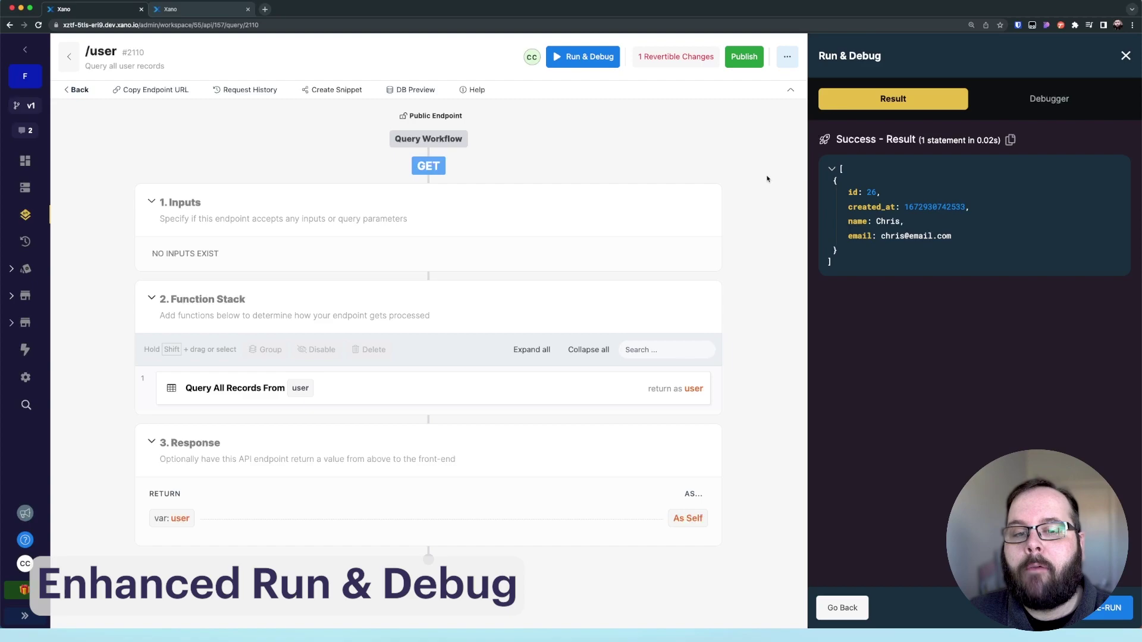
Add a Create Variable function to the end of the function stack with the value user.0.name, and save it.
mouse_move(601, 340)
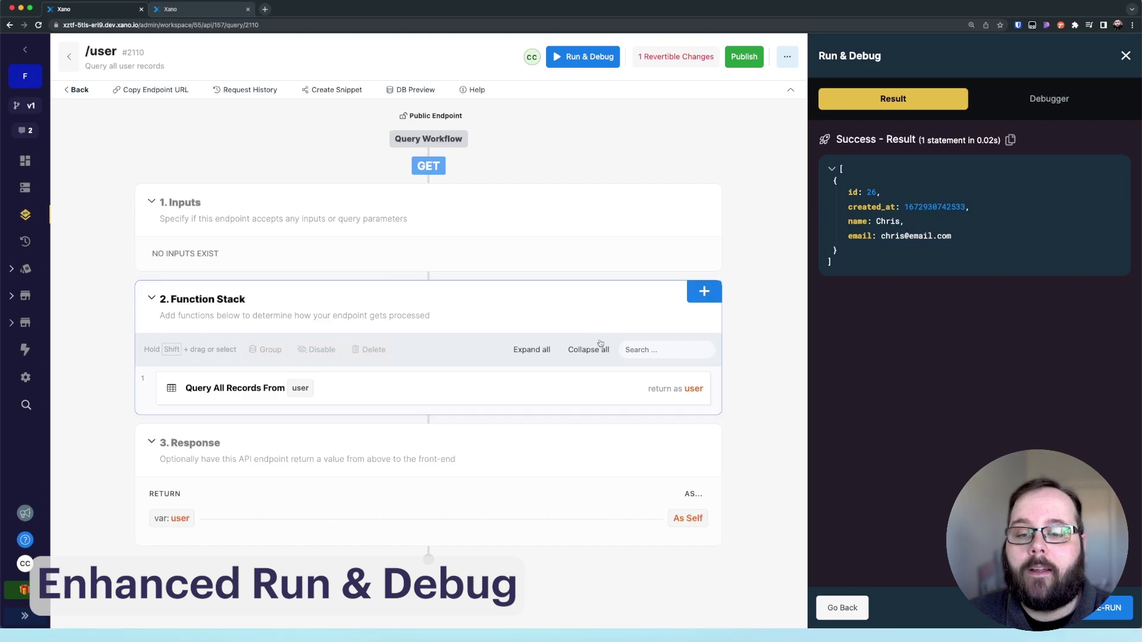
click(705, 292)
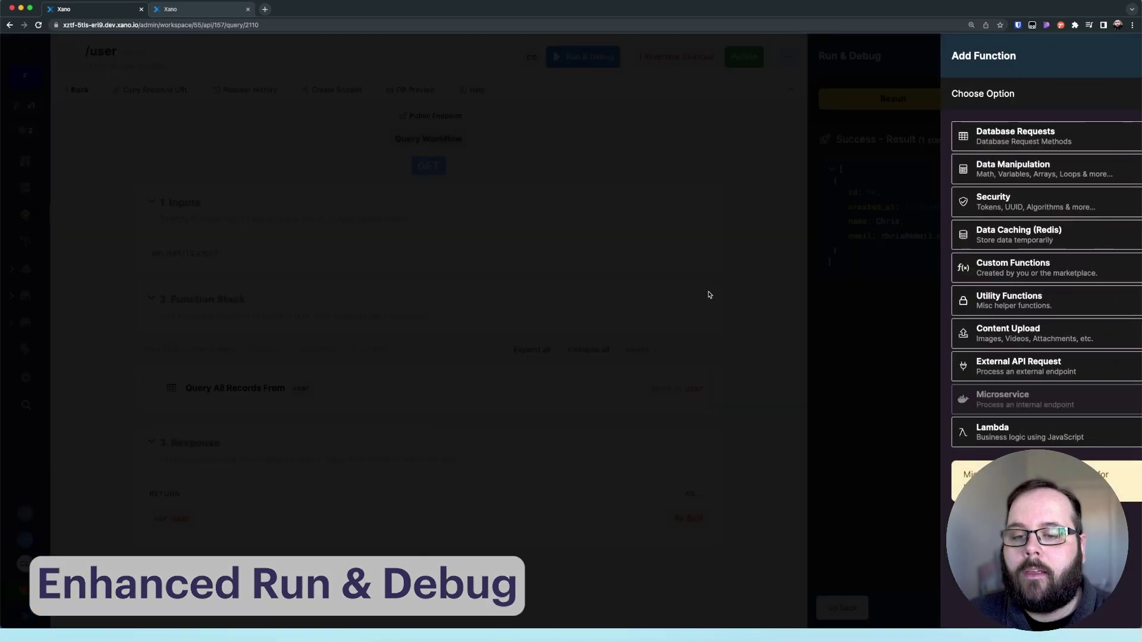
click(1013, 165)
click(1012, 135)
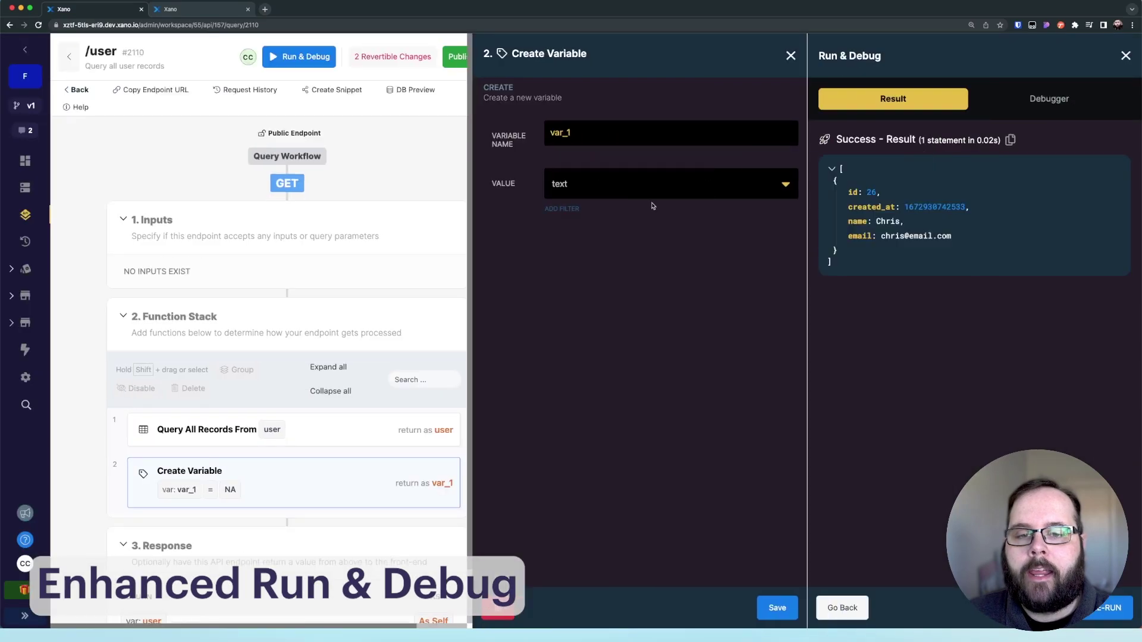
click(589, 183)
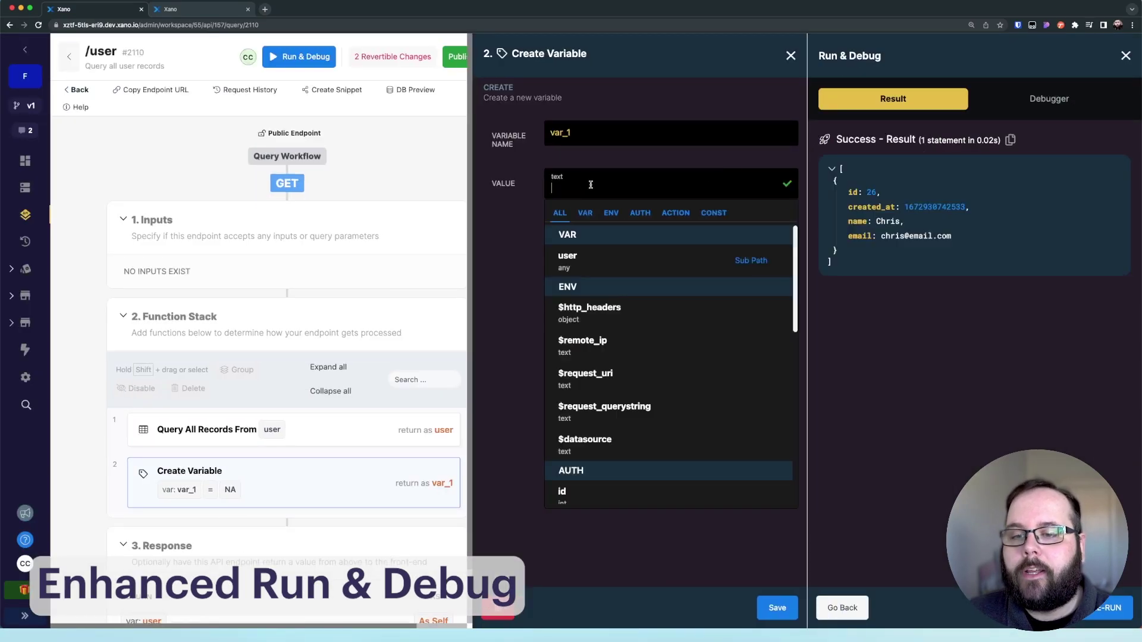
click(609, 268)
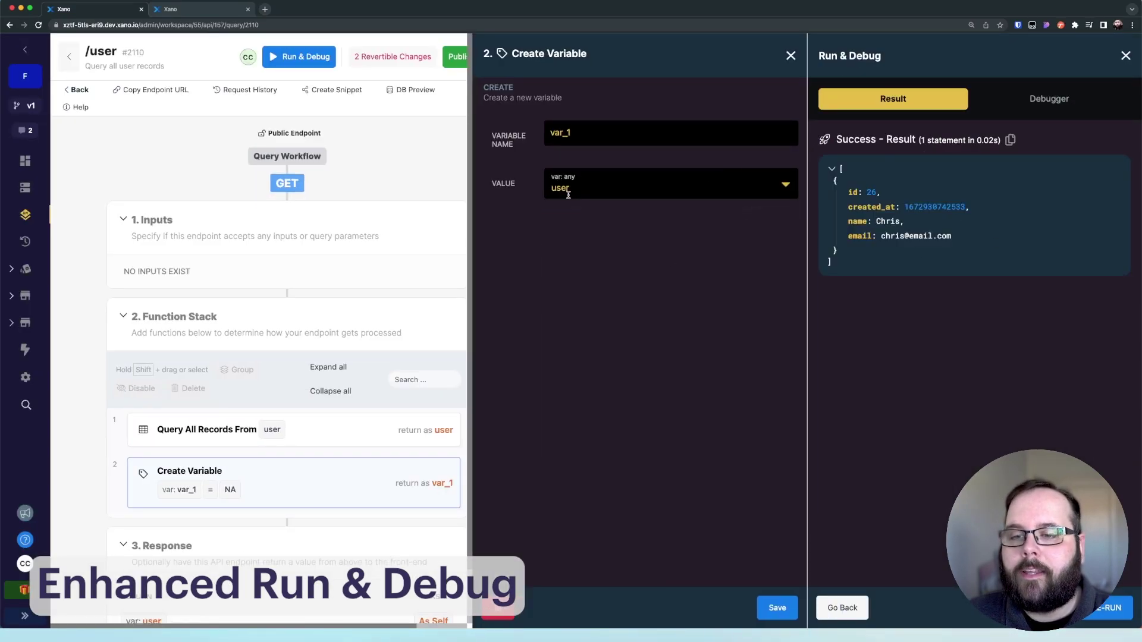
click(610, 186)
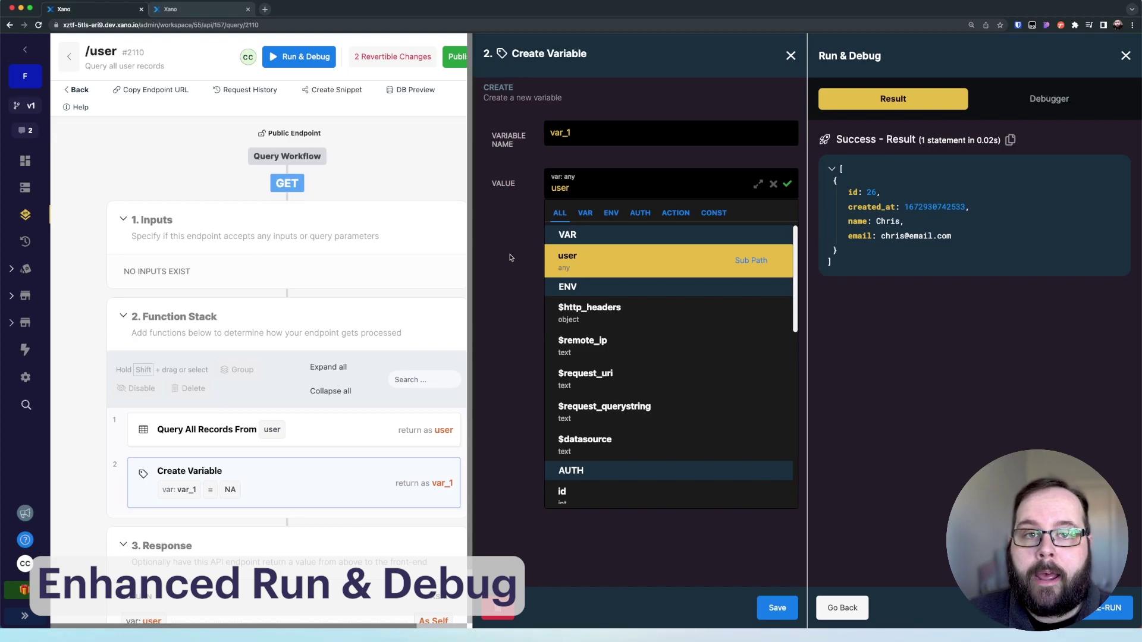
text(.)
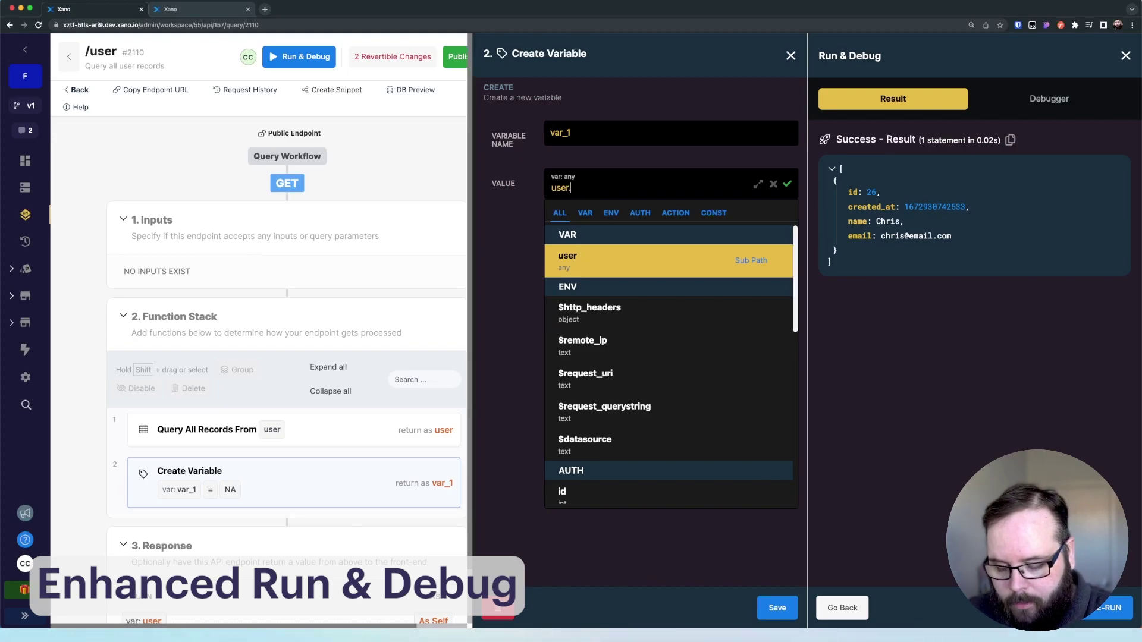
text(0.name)
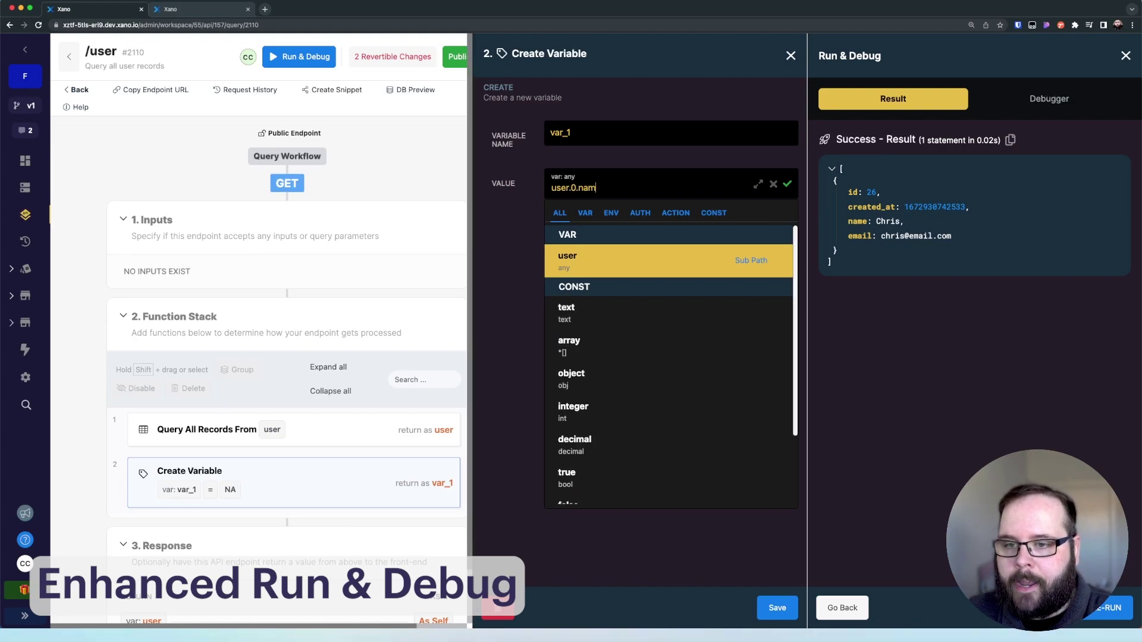
click(497, 239)
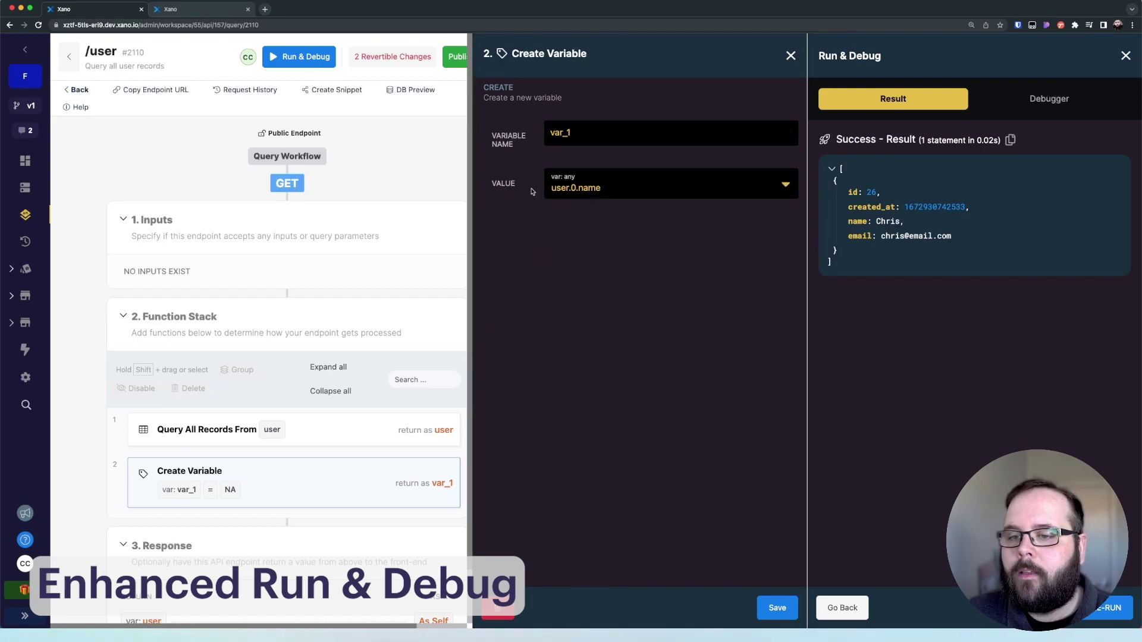
click(777, 608)
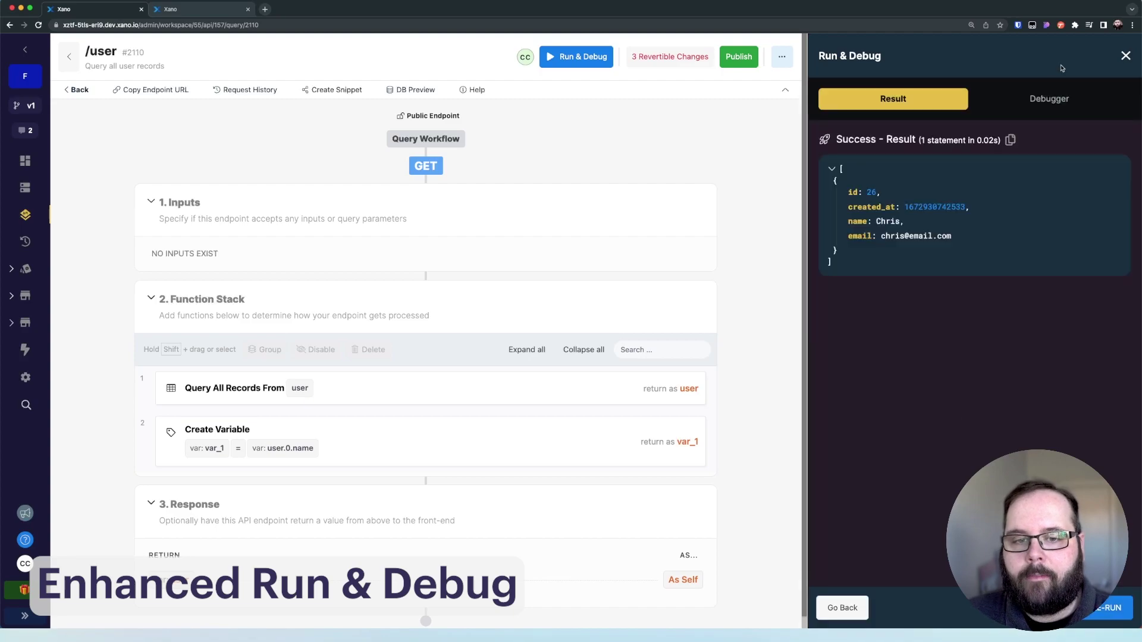
Re-run the endpoint with variable details enabled in the debugger and examine the Create Variable output.
click(1050, 97)
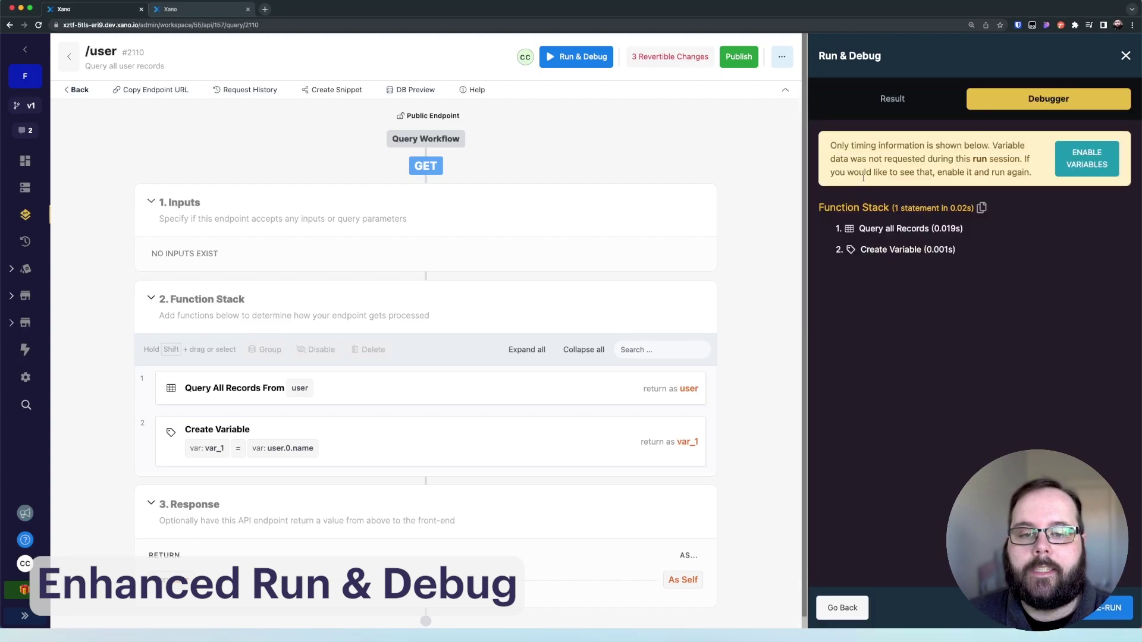
click(1071, 161)
click(1110, 607)
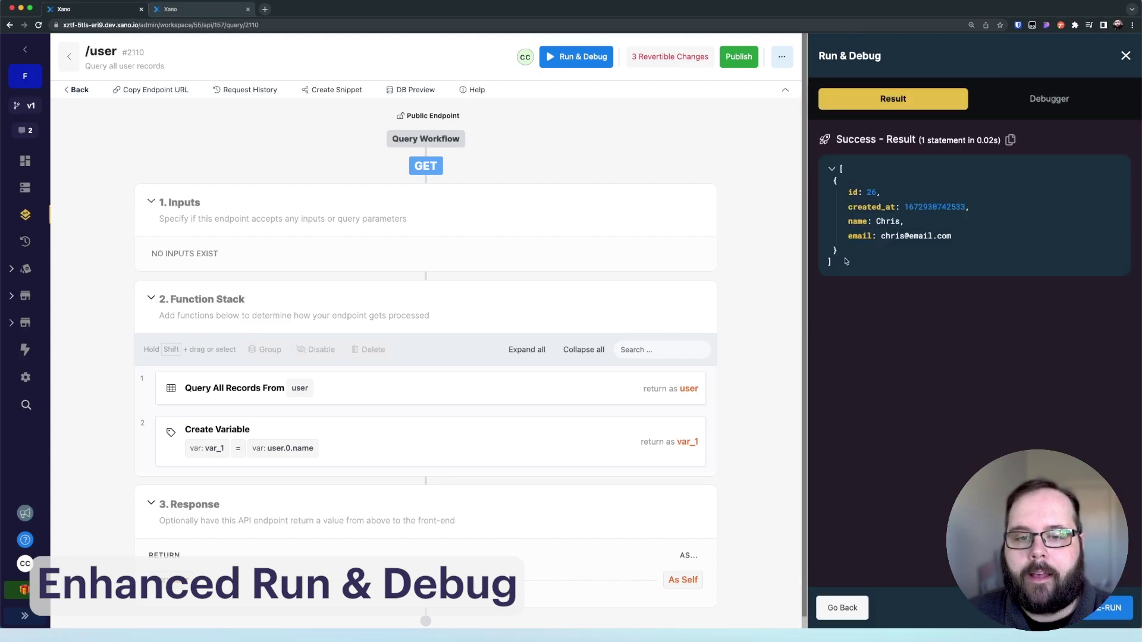
click(1049, 99)
click(869, 267)
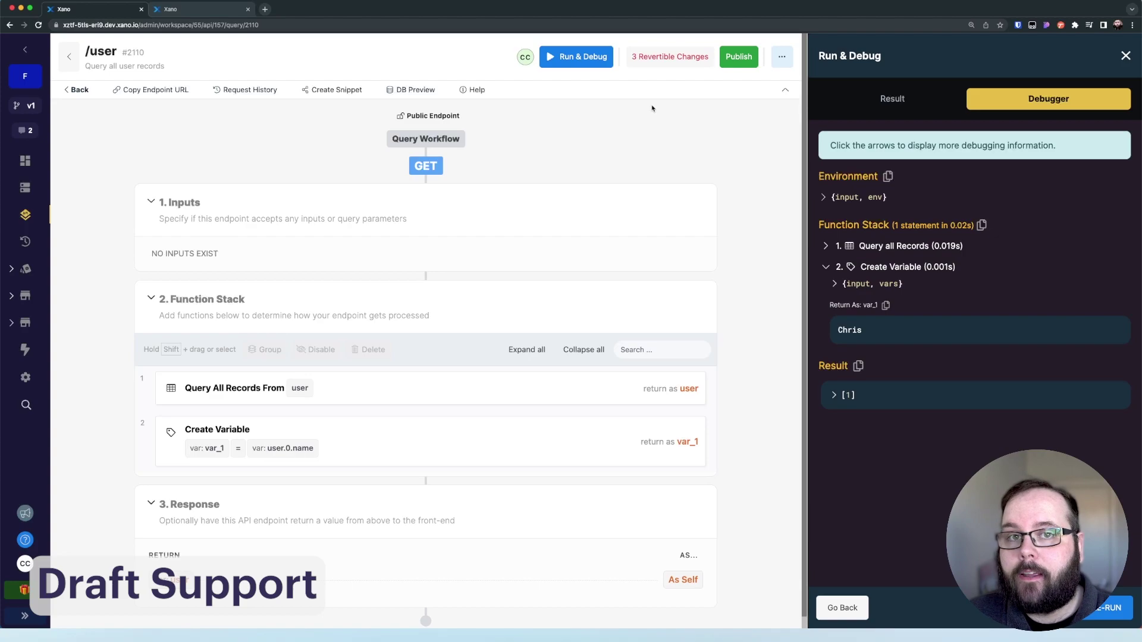
Review the endpoint's list of revertible changes and revert all of them.
click(667, 59)
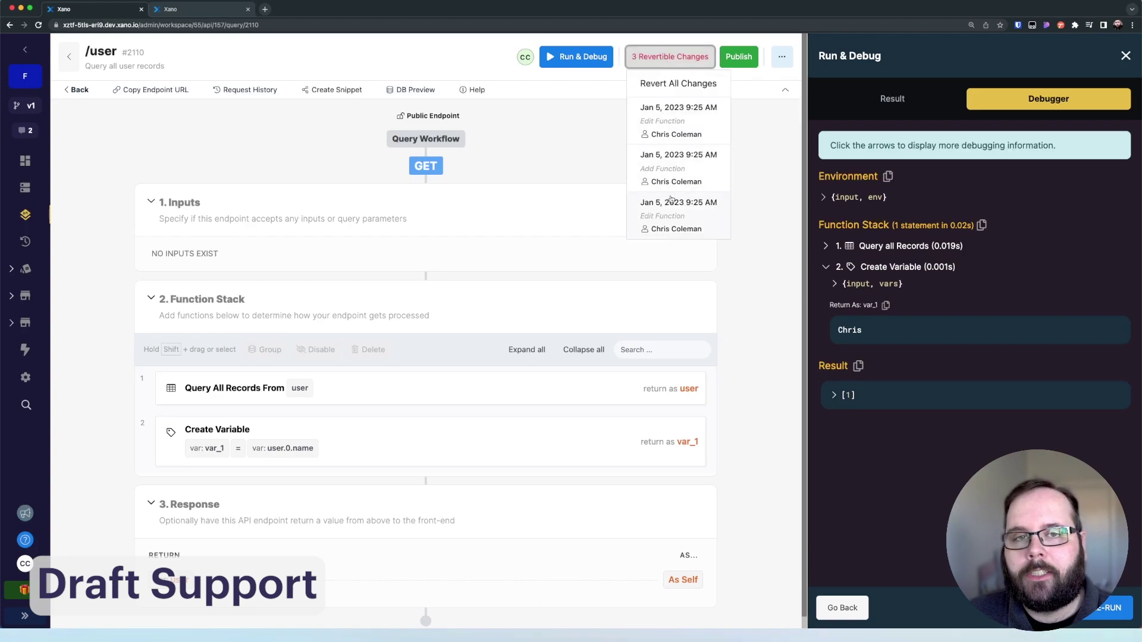
click(584, 149)
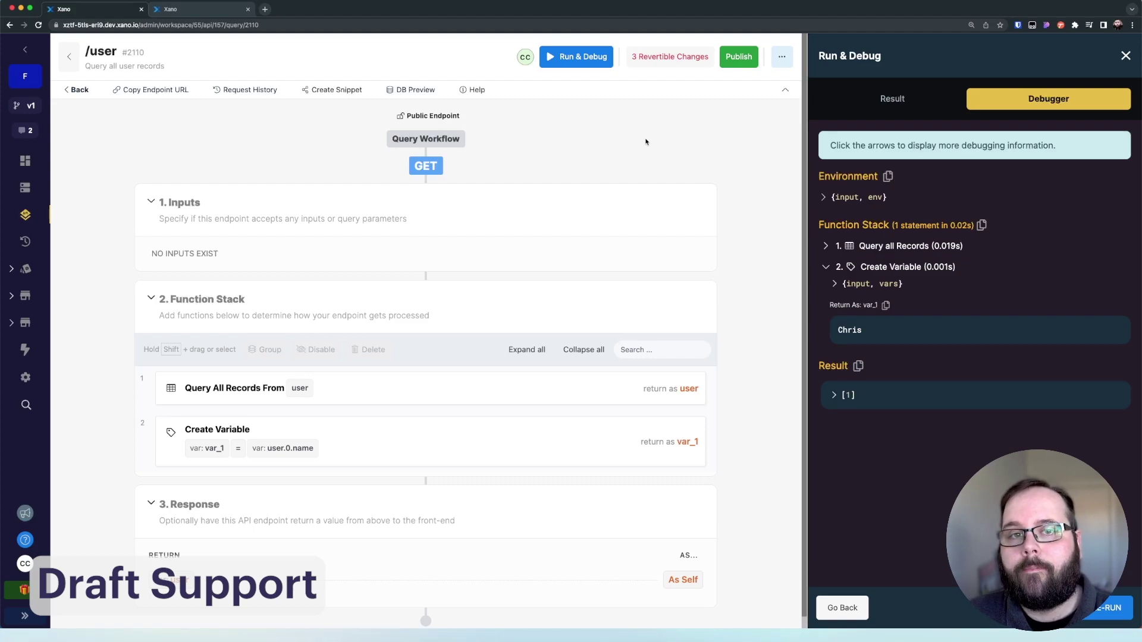
click(673, 59)
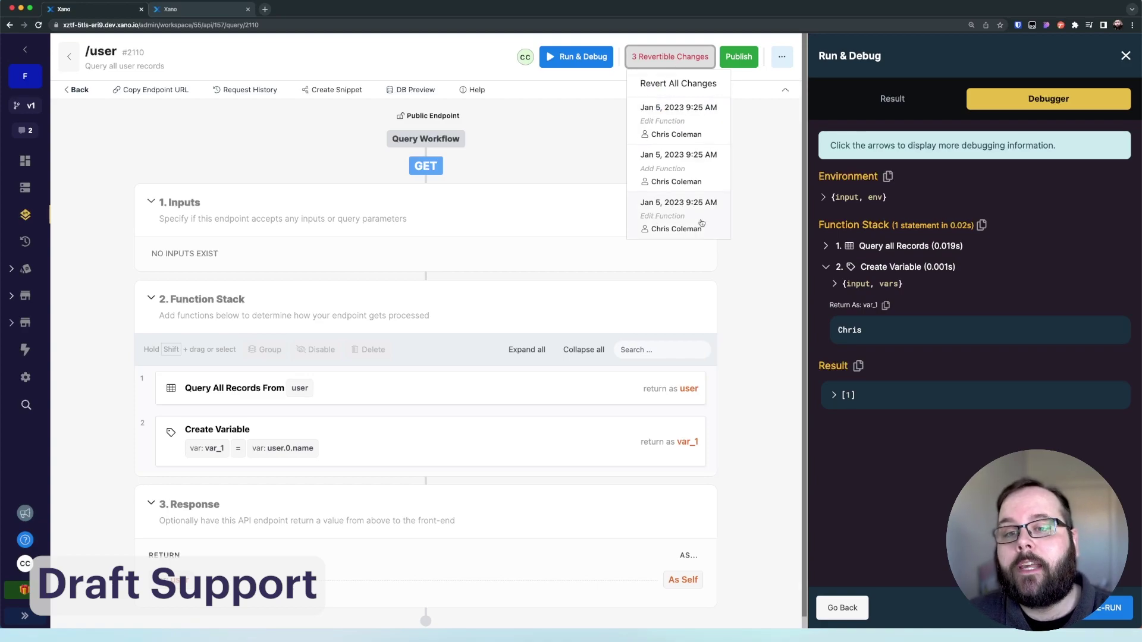
click(655, 84)
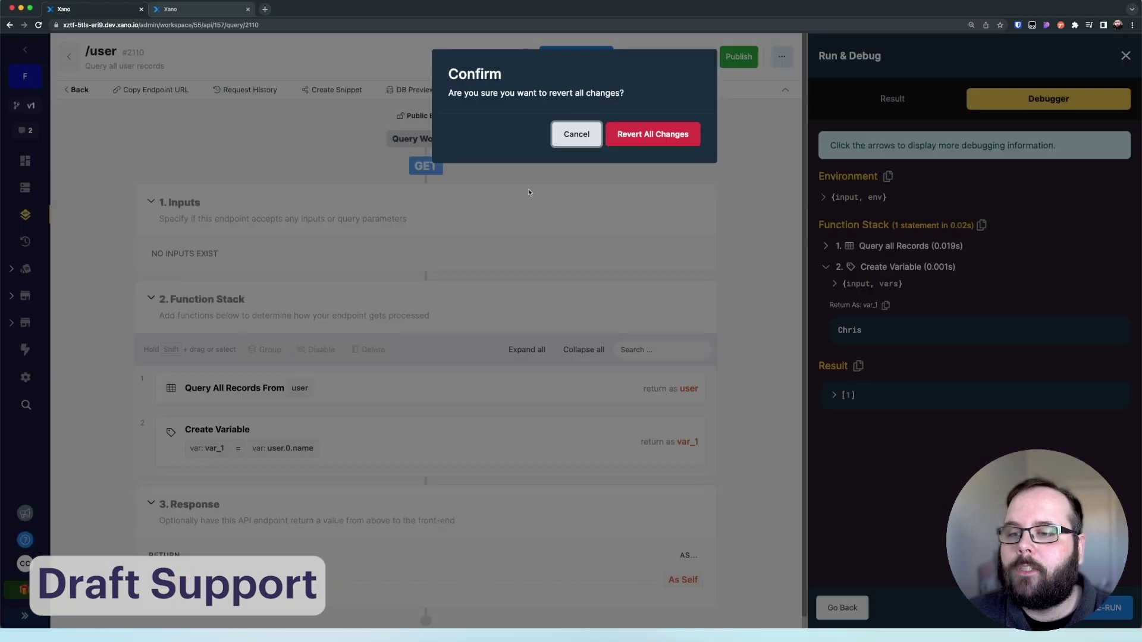
click(650, 134)
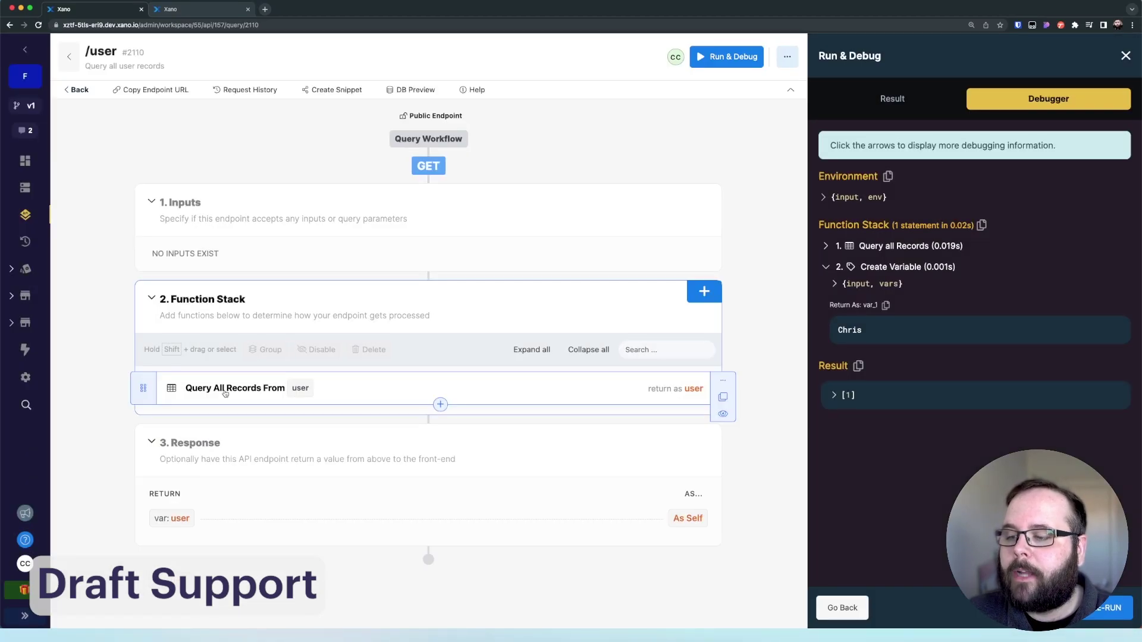
Check the filter settings of the Query All Records function, and close them along with Run & Debug.
click(371, 391)
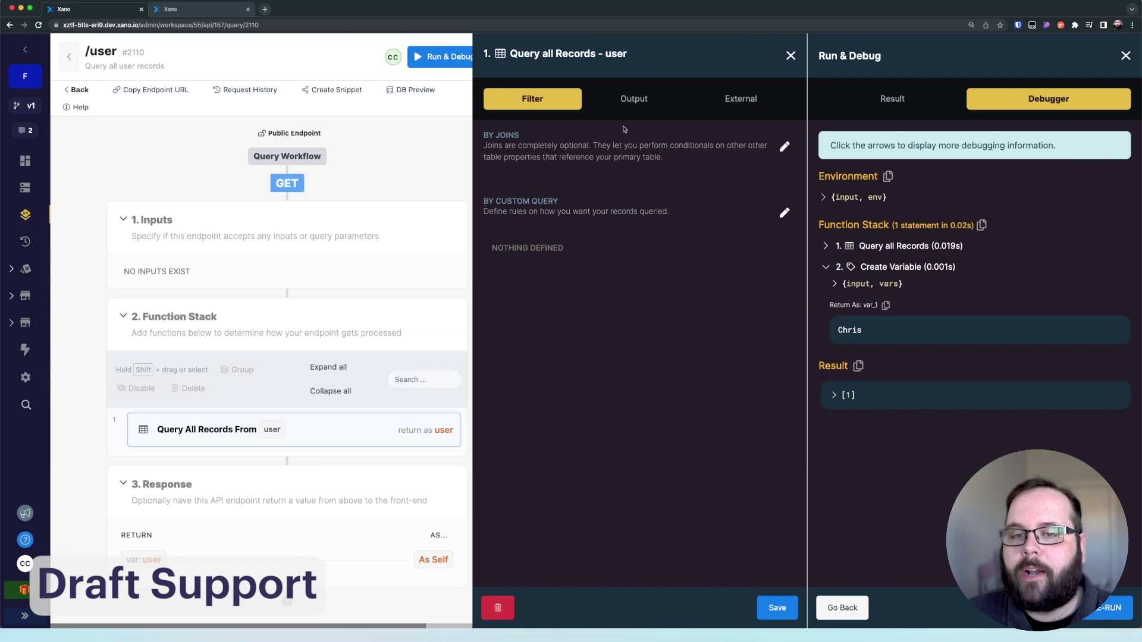
click(792, 56)
click(1126, 57)
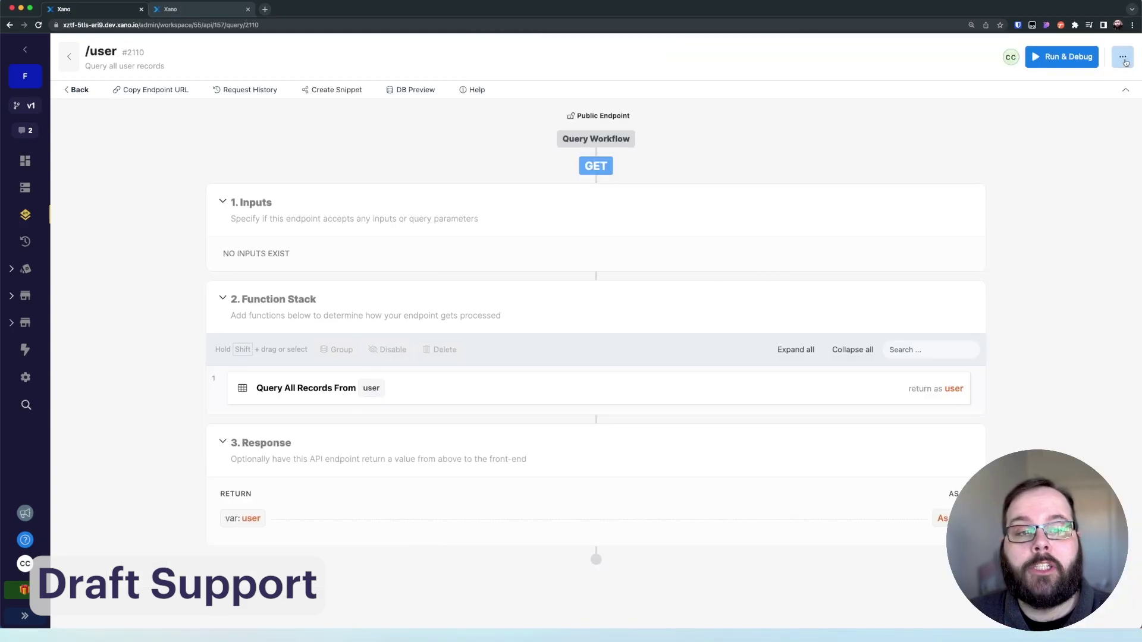
Review the /user endpoint's version history, and close it without restoring a version.
click(1127, 62)
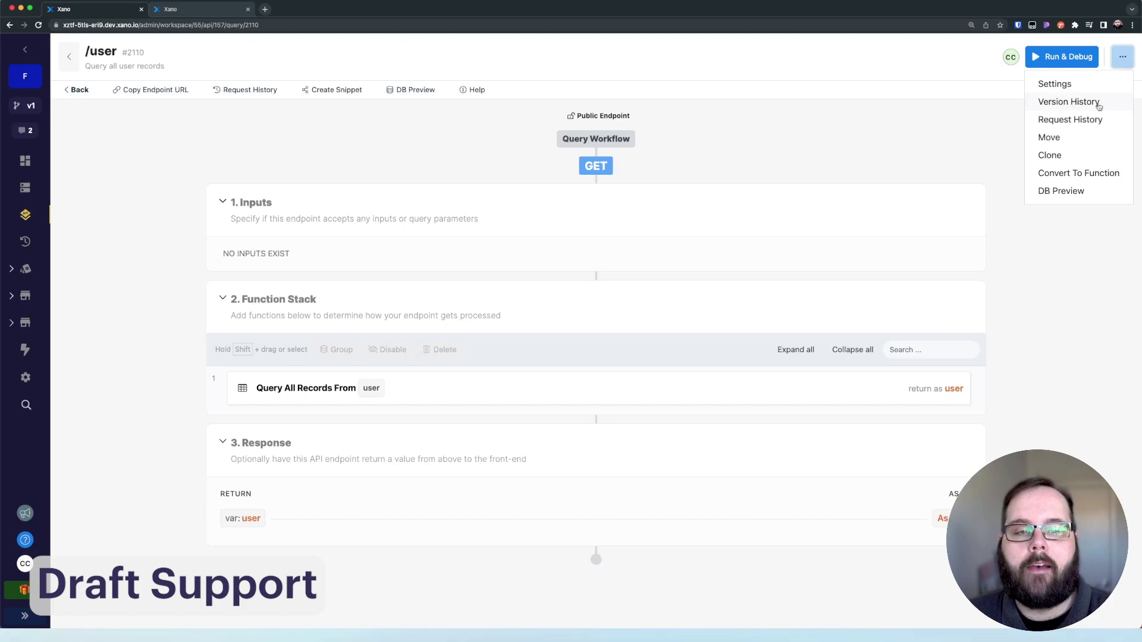
click(1099, 104)
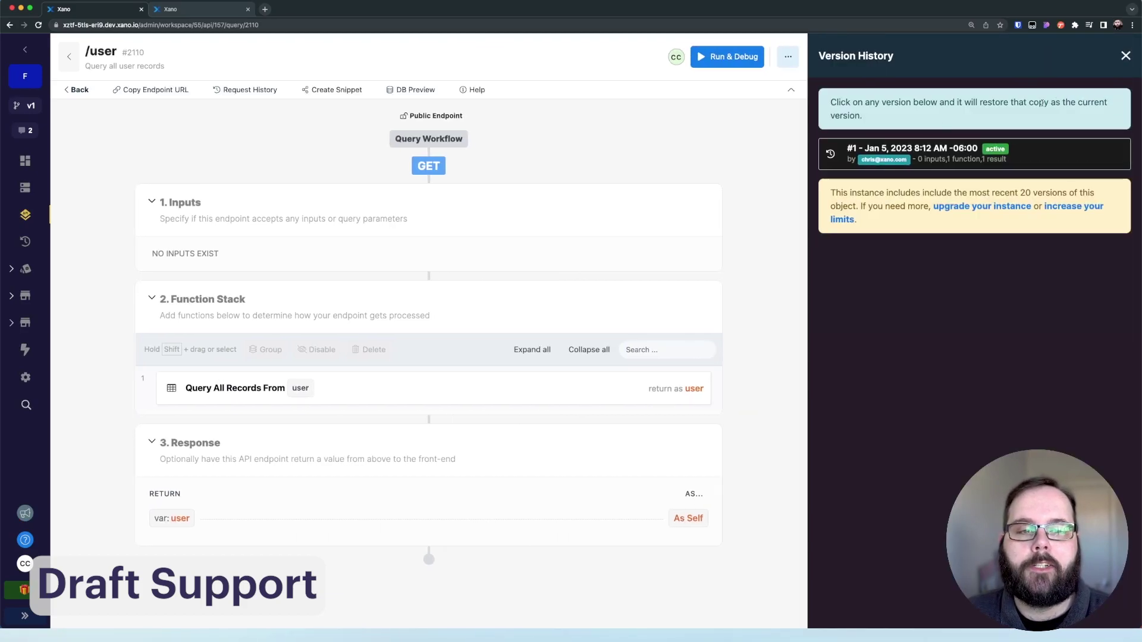
click(741, 149)
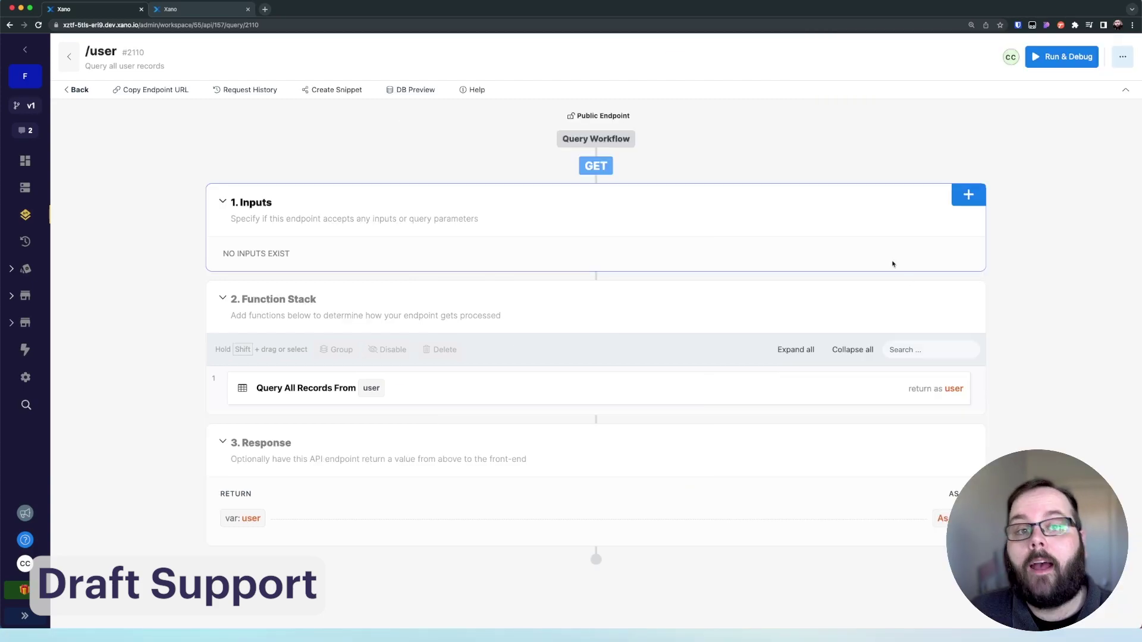
Add a Create Variable function after Query All Records in the /user function stack, leaving its value unset.
click(966, 292)
click(998, 173)
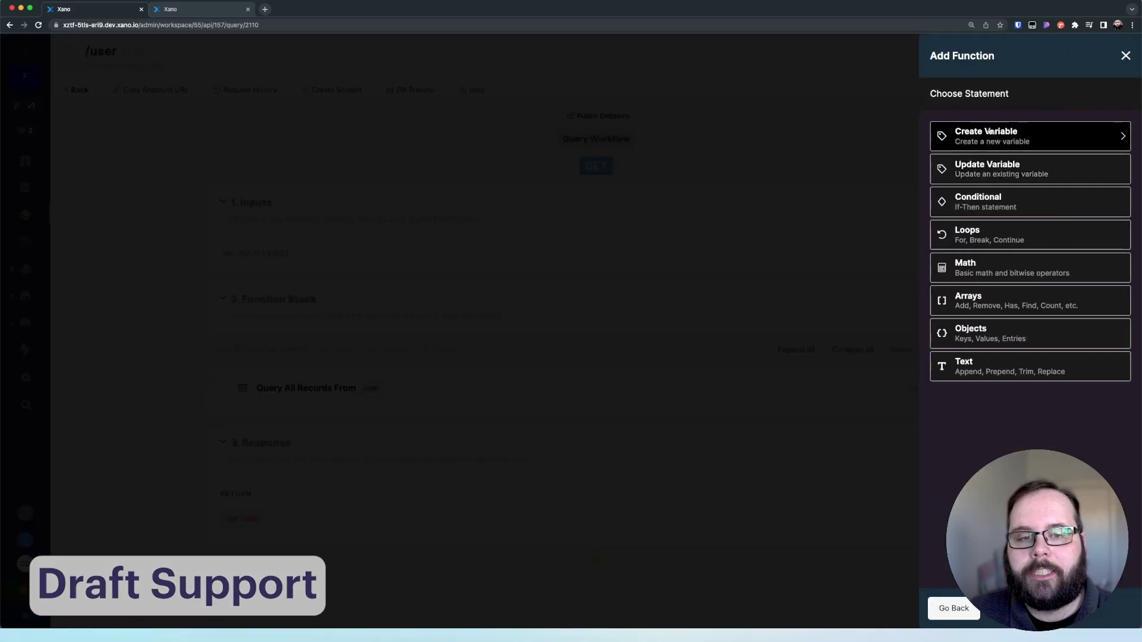
click(990, 134)
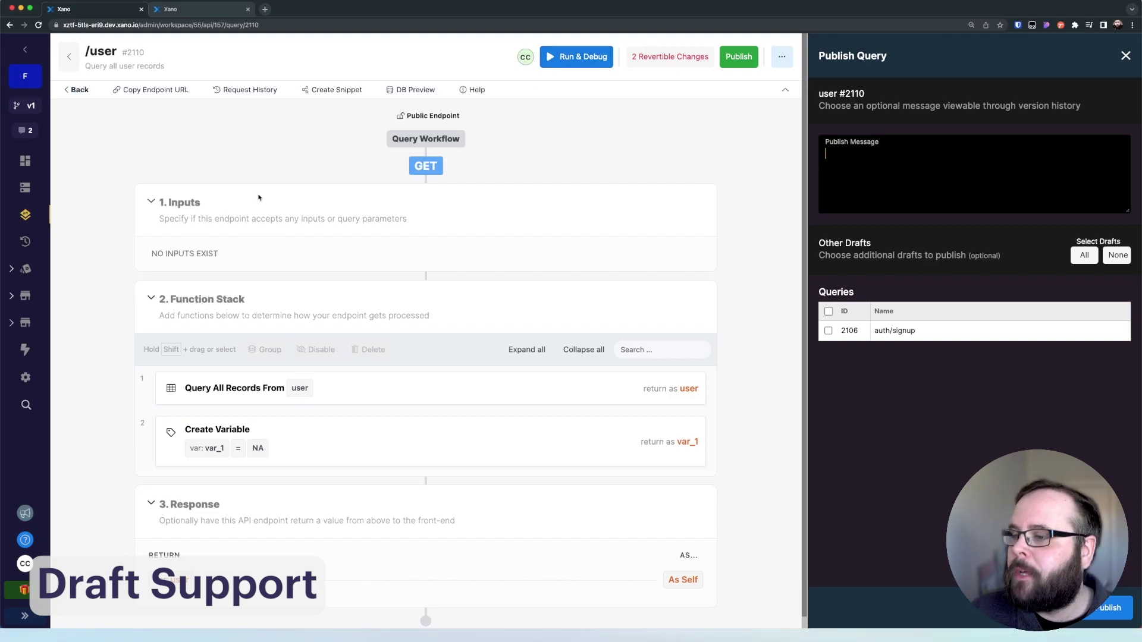
Create a new custom function named function in the workspace's function library.
click(25, 267)
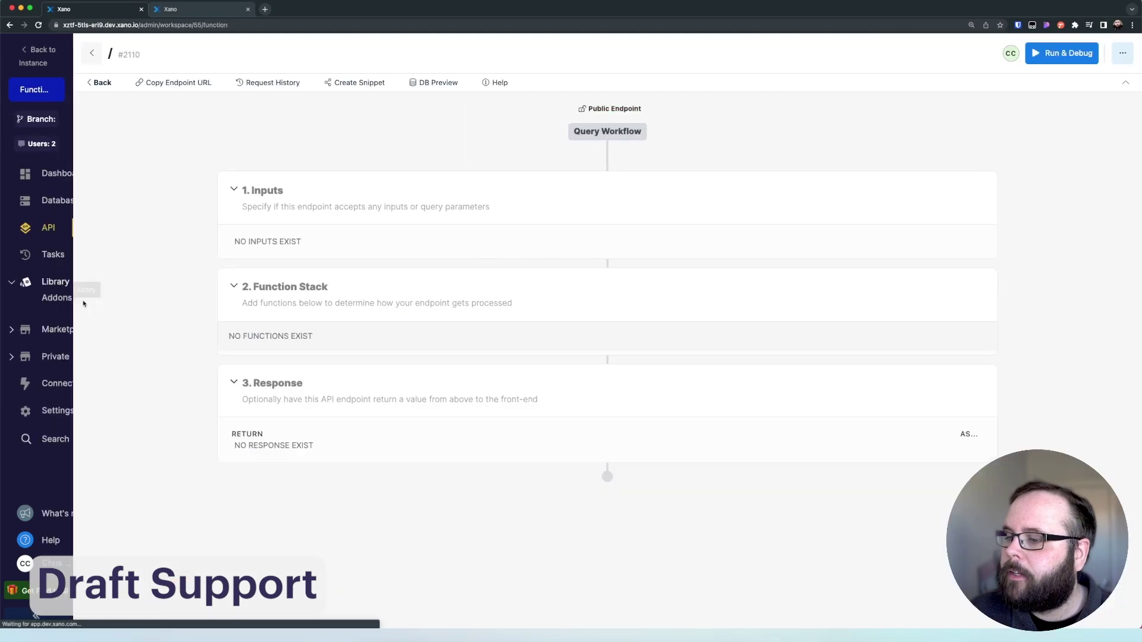
click(1094, 51)
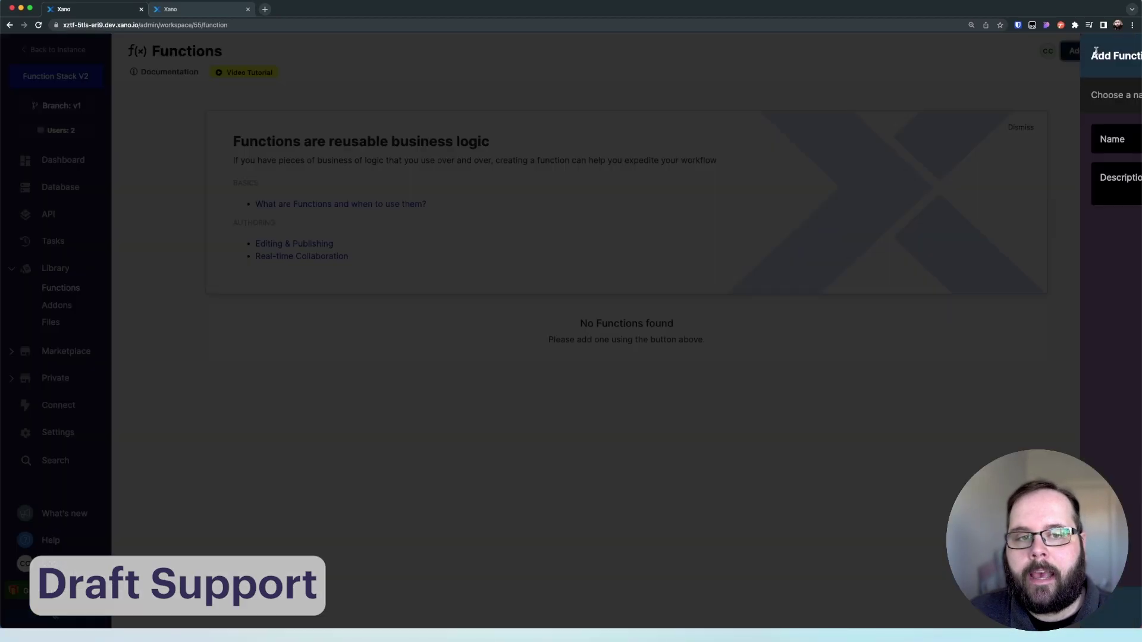
click(976, 146)
text(function)
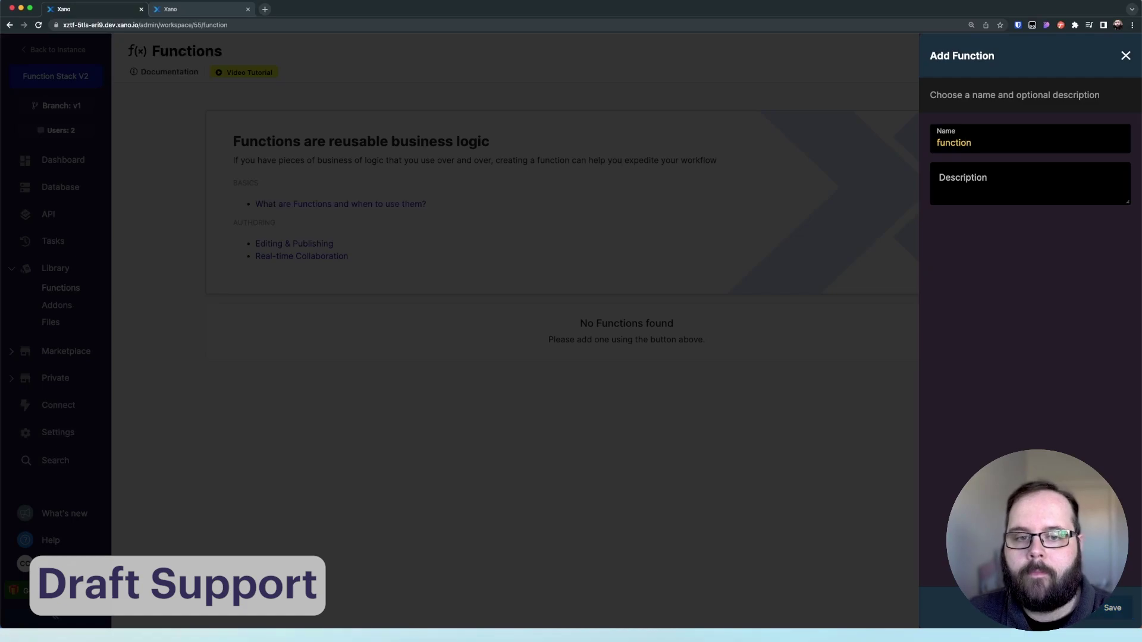
key(Return)
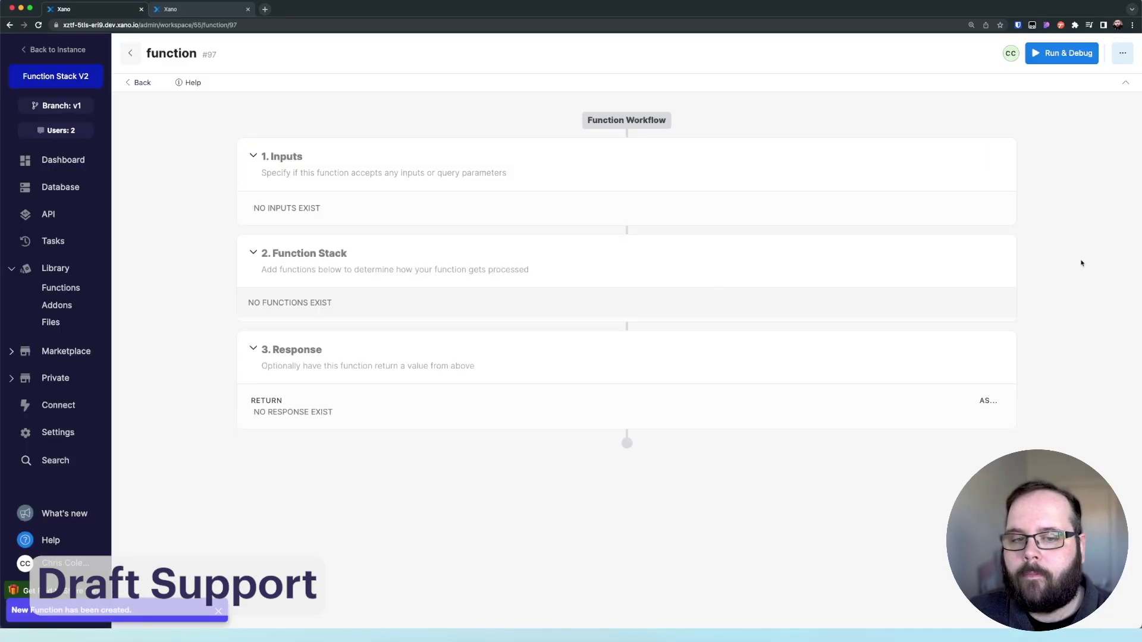
Add a Create Variable function for var_1 to the custom function's stack, and return var_1 in the response.
click(1007, 246)
click(947, 168)
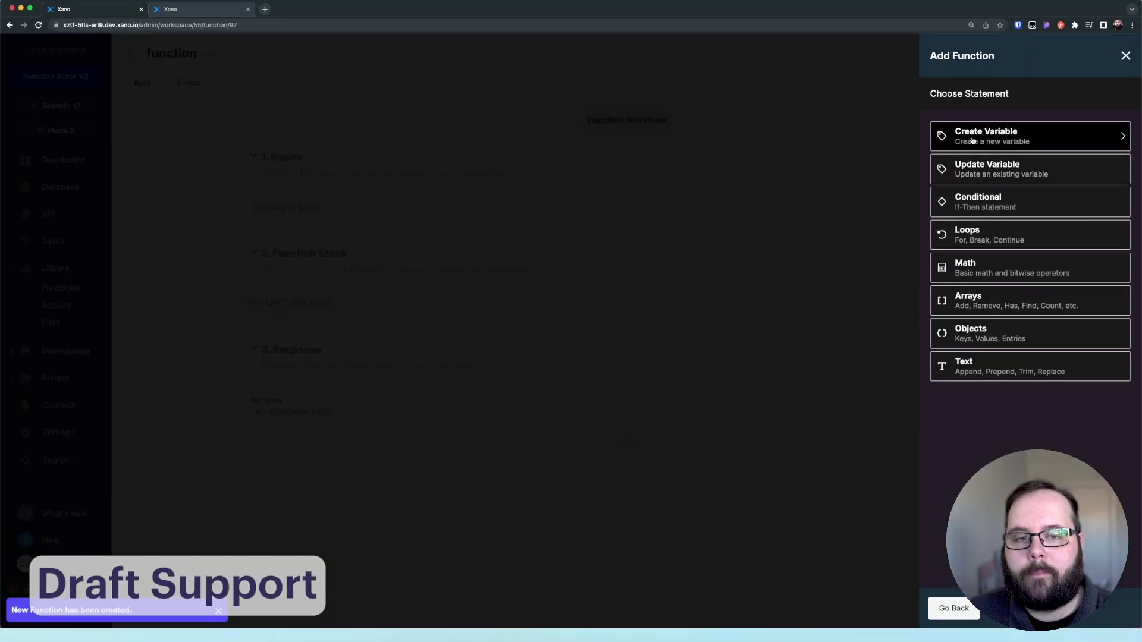
click(994, 134)
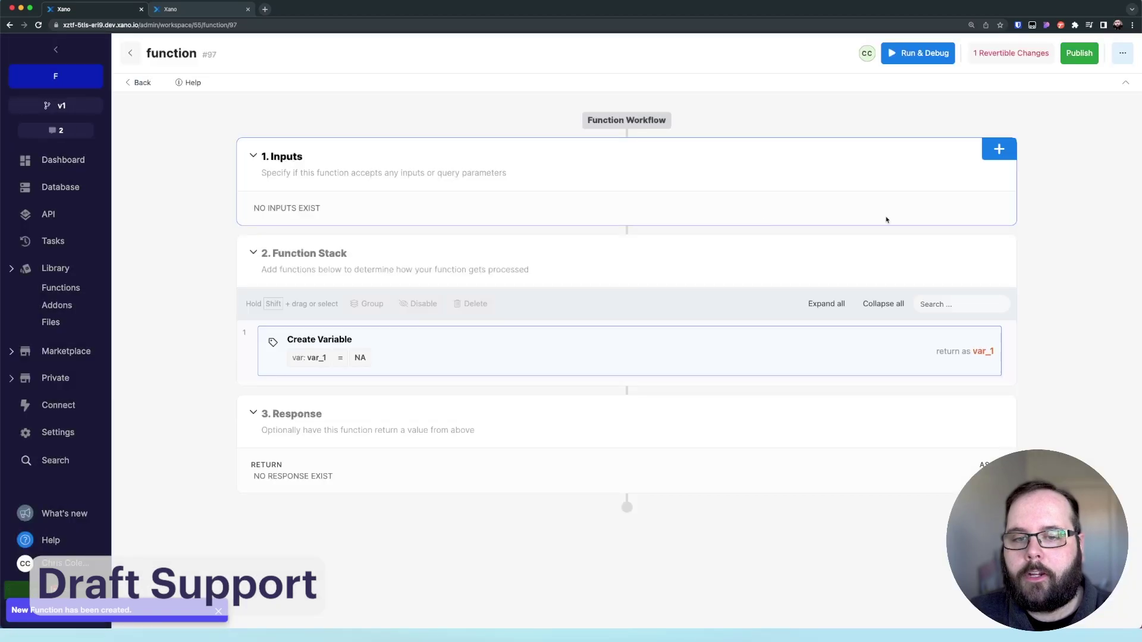
Set the value of var_1 to the text hello, save it, and publish the custom function.
click(928, 182)
text(hello)
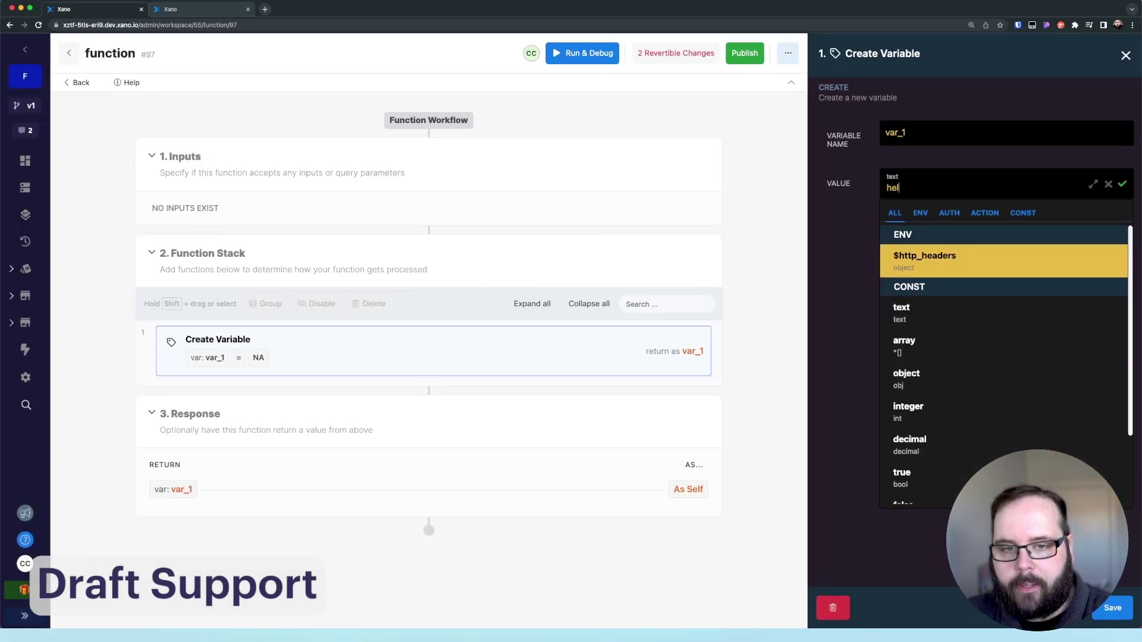
click(834, 240)
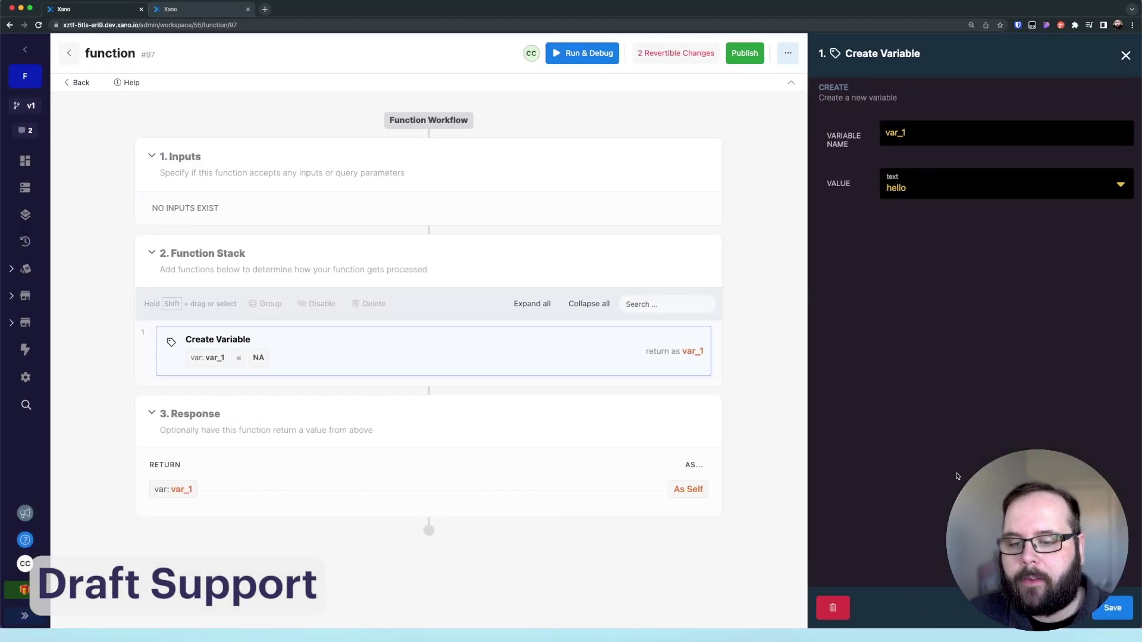
click(1113, 607)
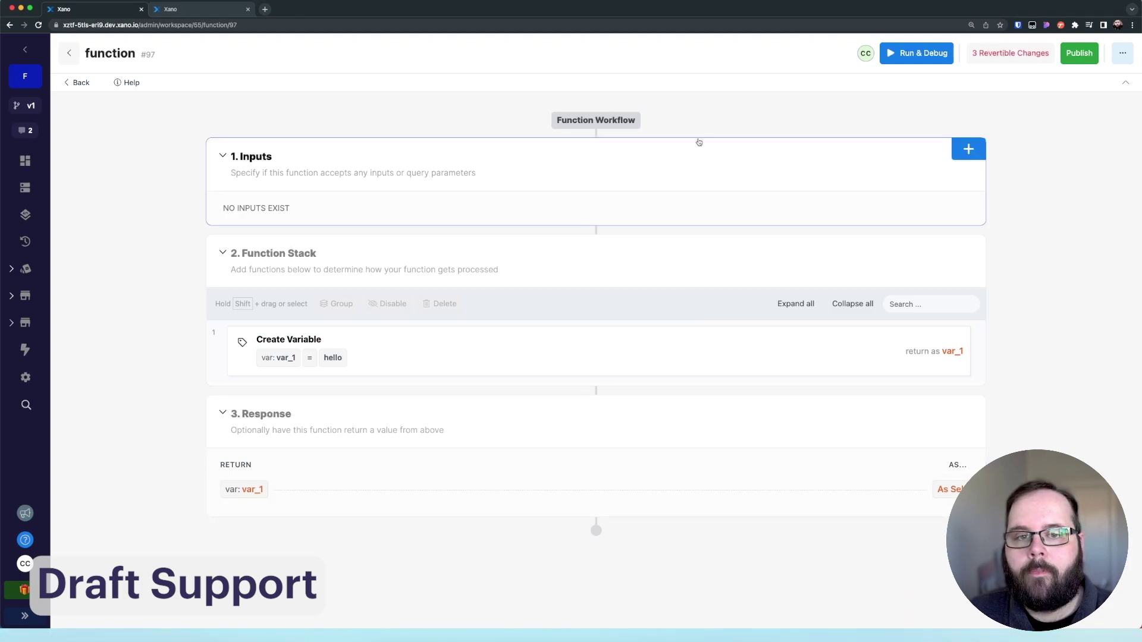
click(1080, 53)
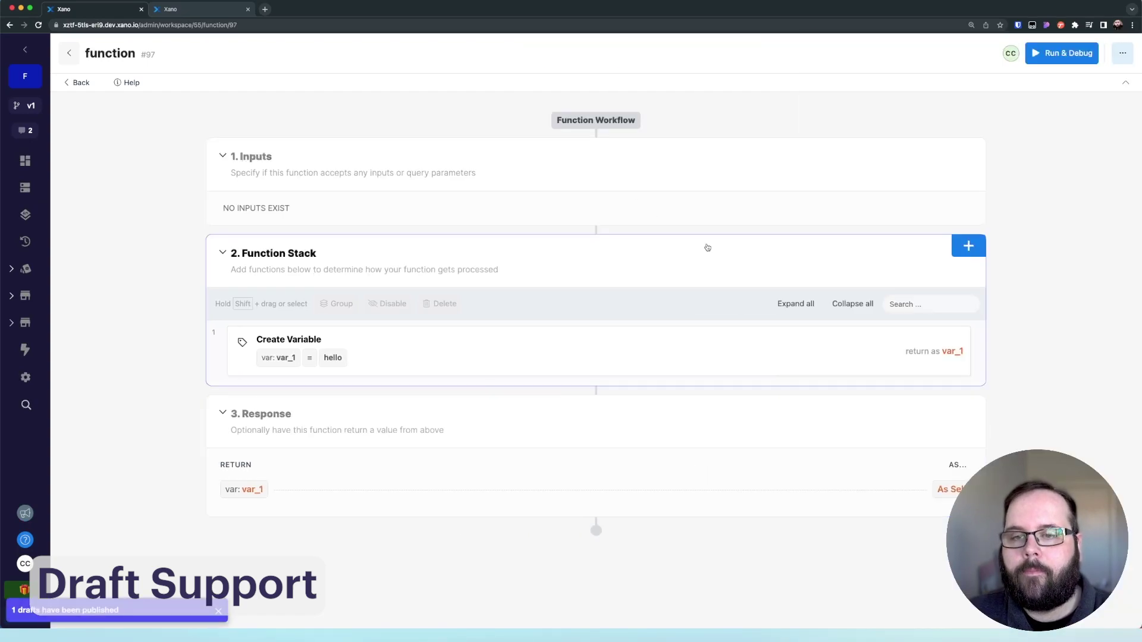
Return to the /user endpoint and add the custom function named function to the end of its function stack.
click(8, 25)
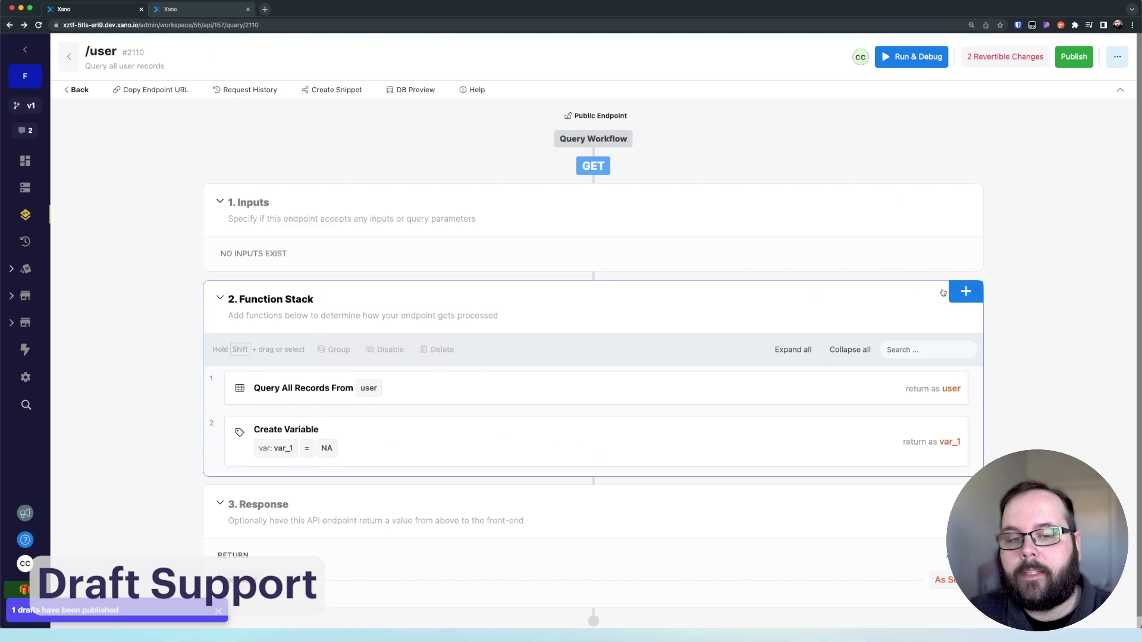
click(965, 291)
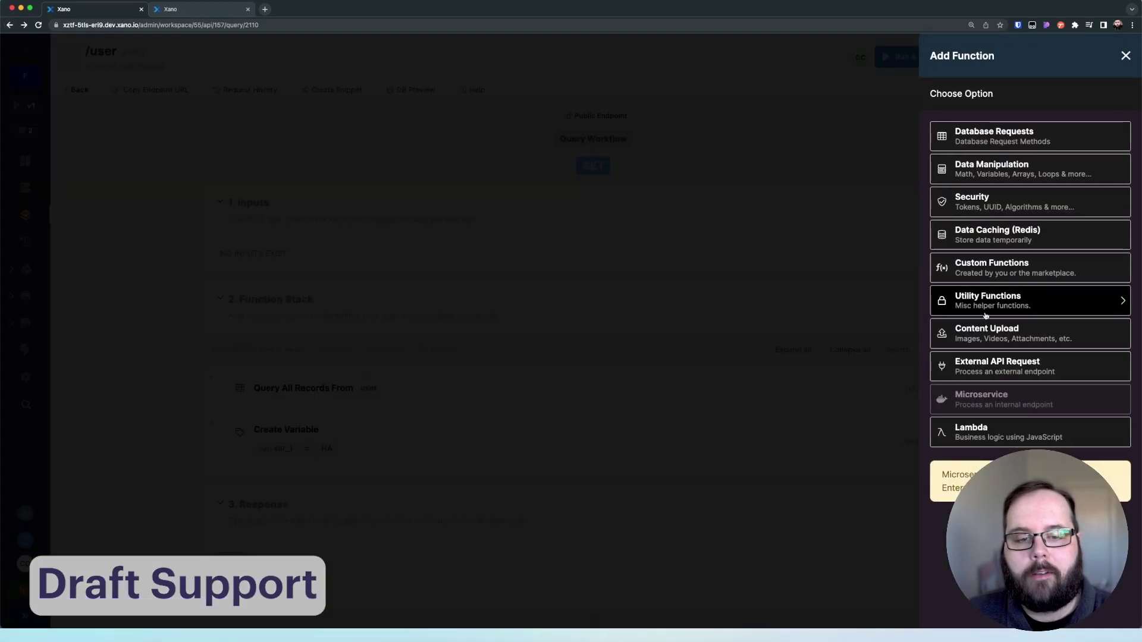
click(980, 279)
click(948, 196)
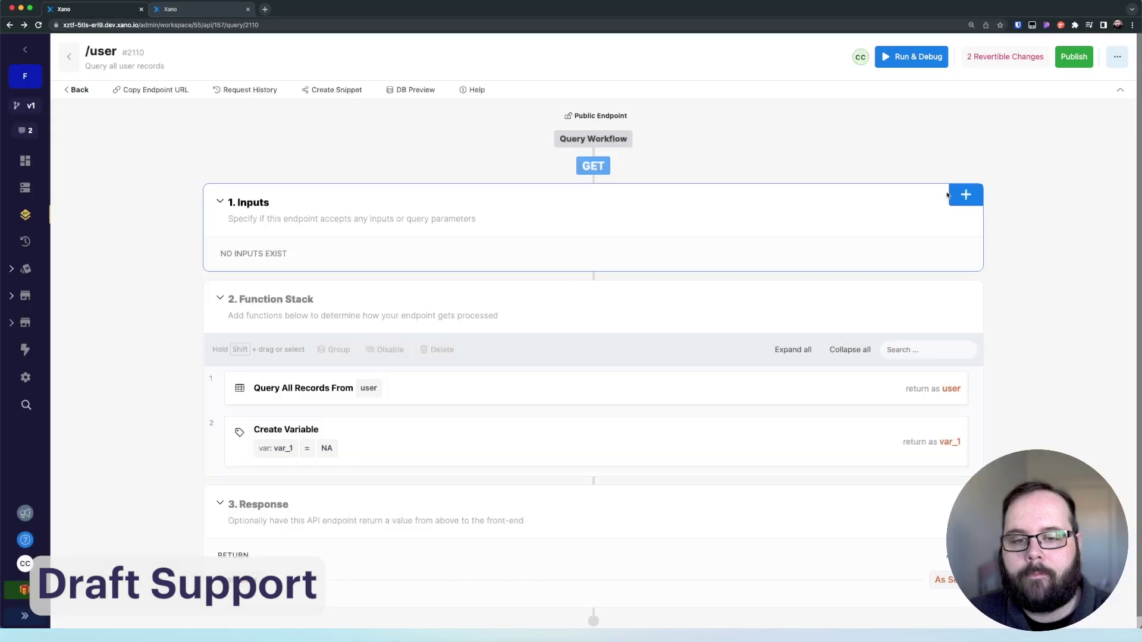
click(1099, 614)
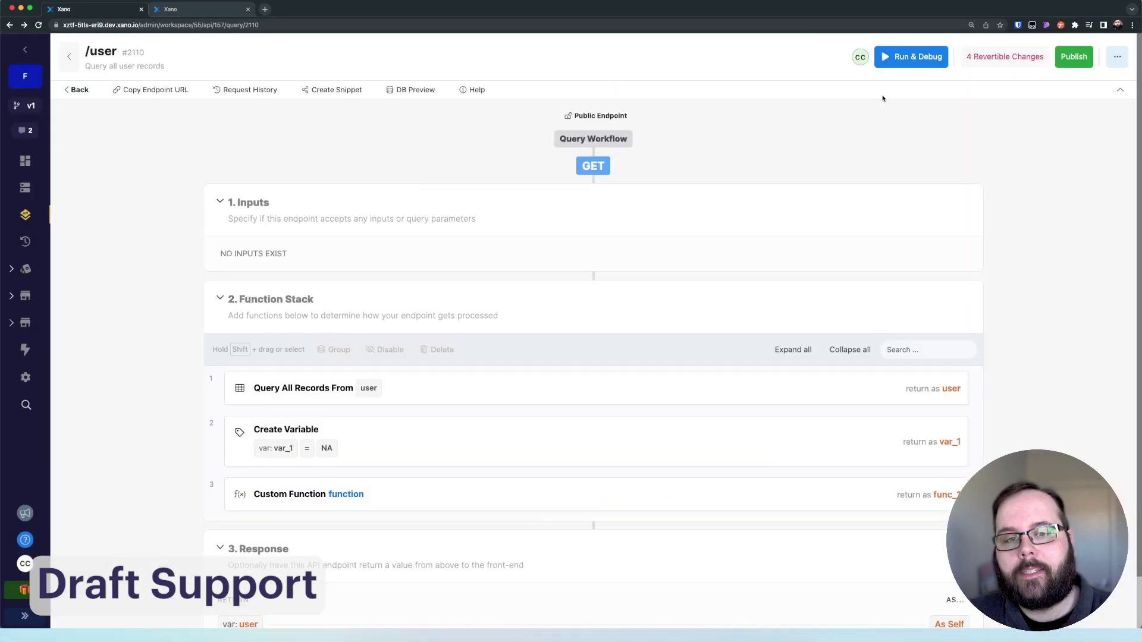
Add func_1 as a second returned value in the /user endpoint's response, and save it.
scroll(963, 184, down, 2)
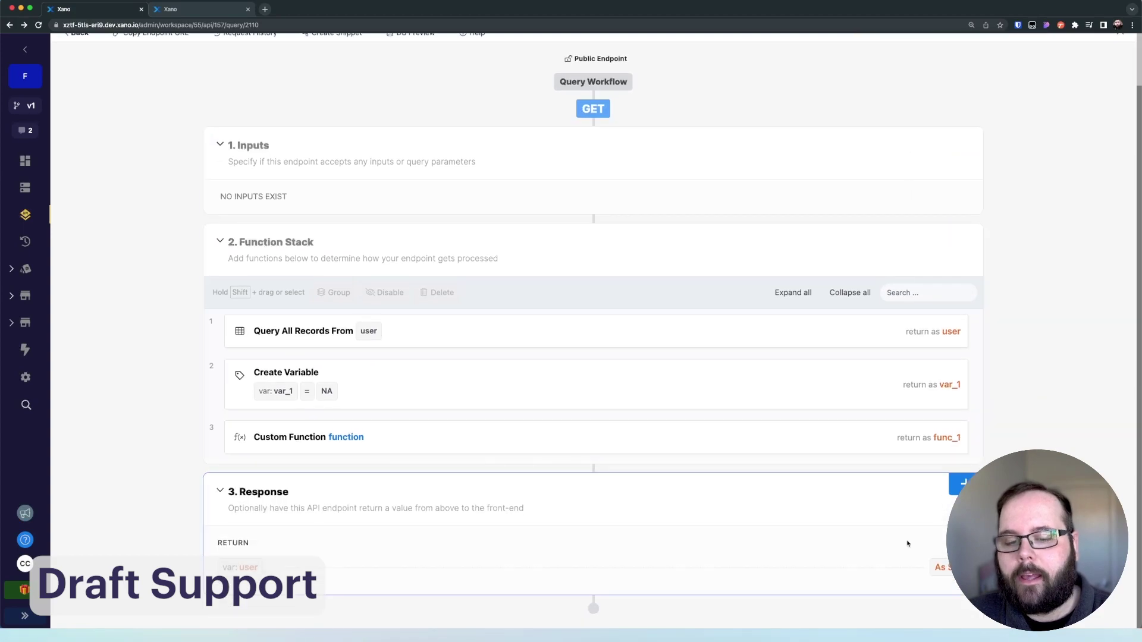
click(960, 479)
click(1030, 150)
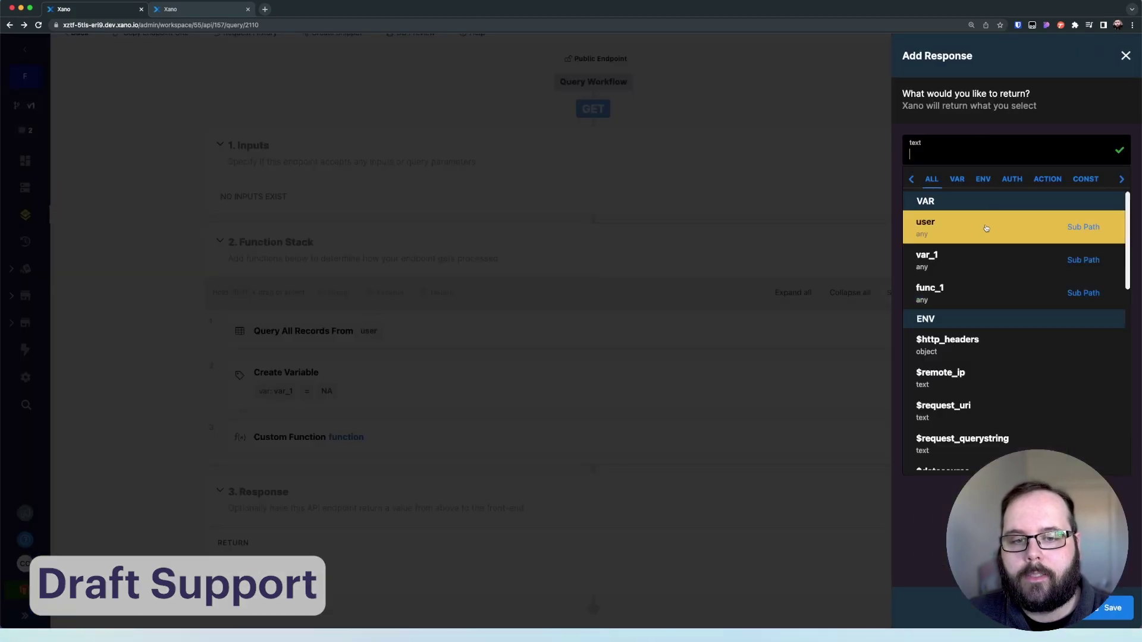
click(952, 289)
click(1113, 608)
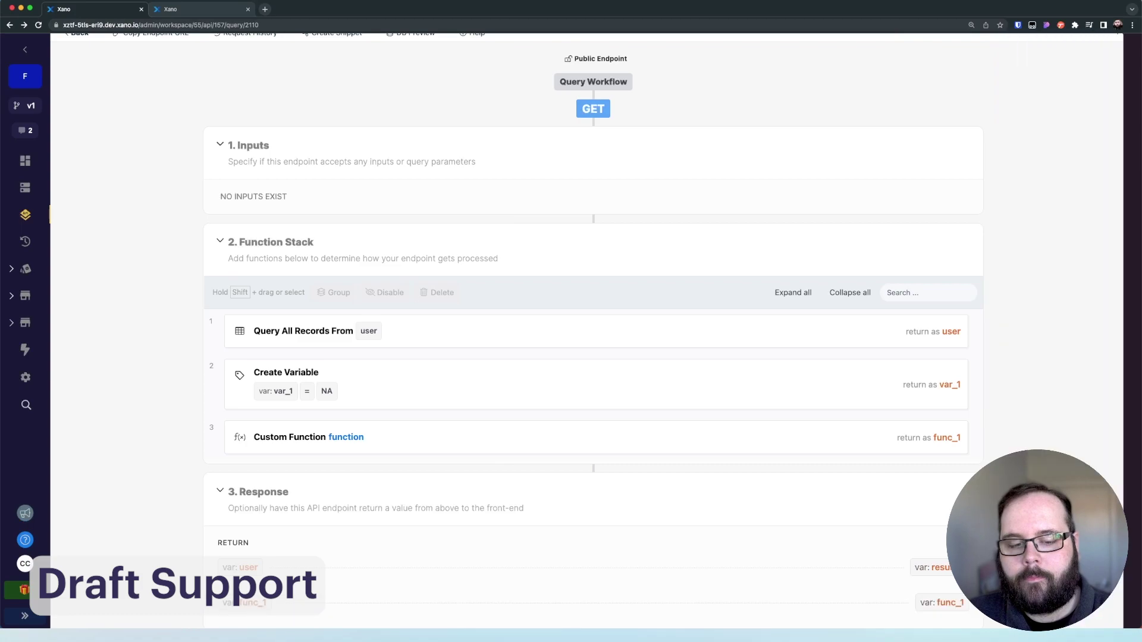
Run the /user endpoint in Run & Debug and collapse result_1 to check the func_1 output.
scroll(998, 198, up, 2)
click(940, 62)
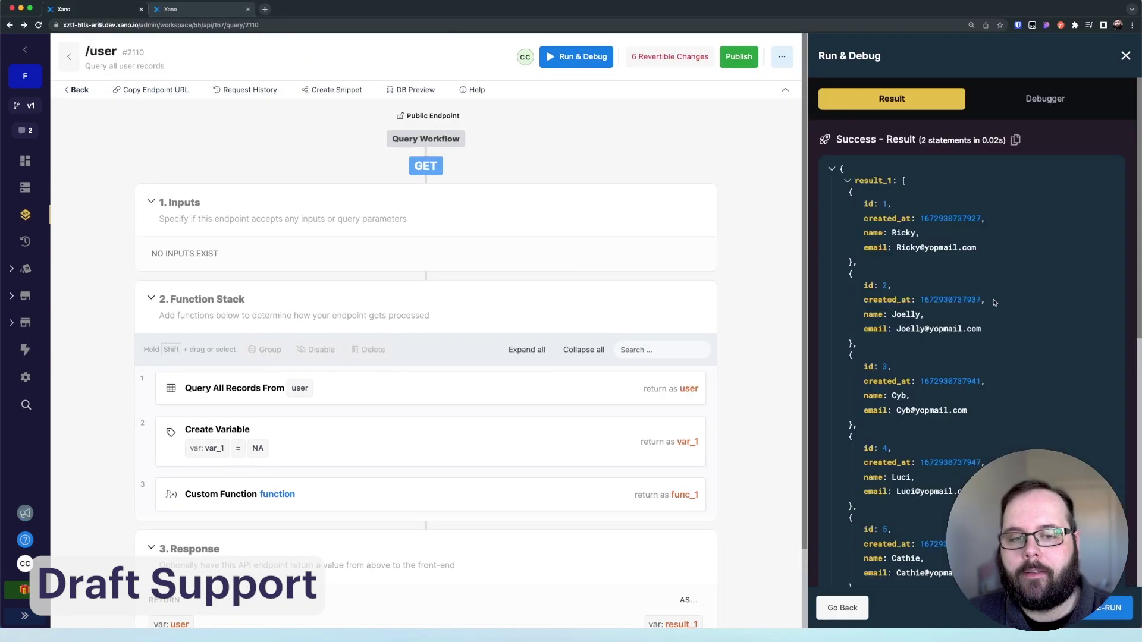
click(847, 180)
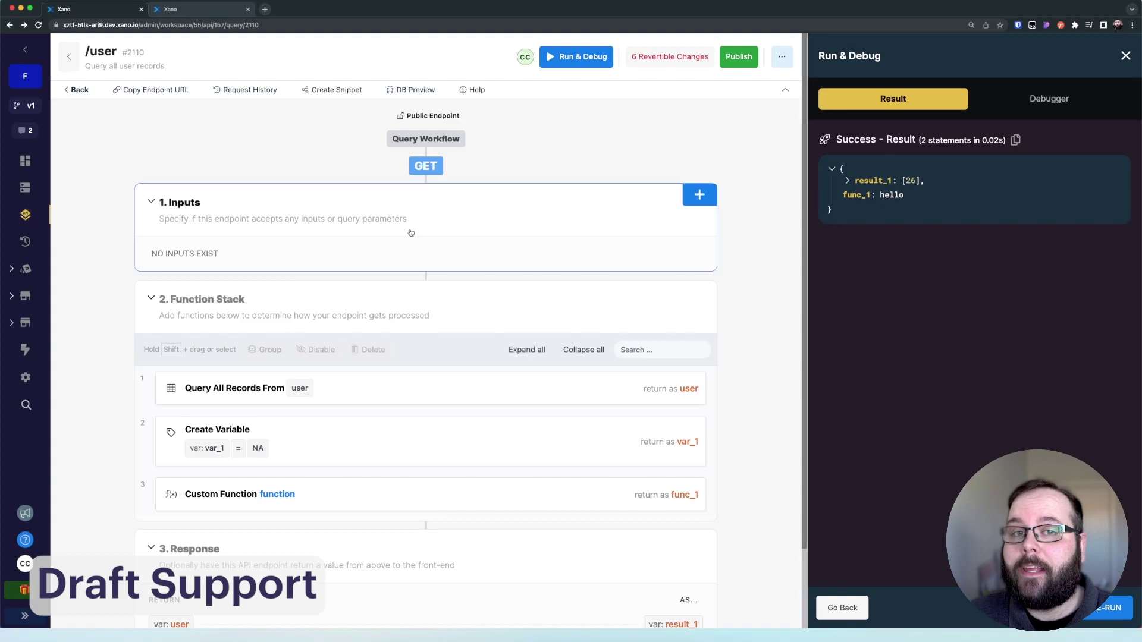
Open the custom function from the library and save its var_1 value as goodbye, keeping the change as an unpublished draft.
click(27, 270)
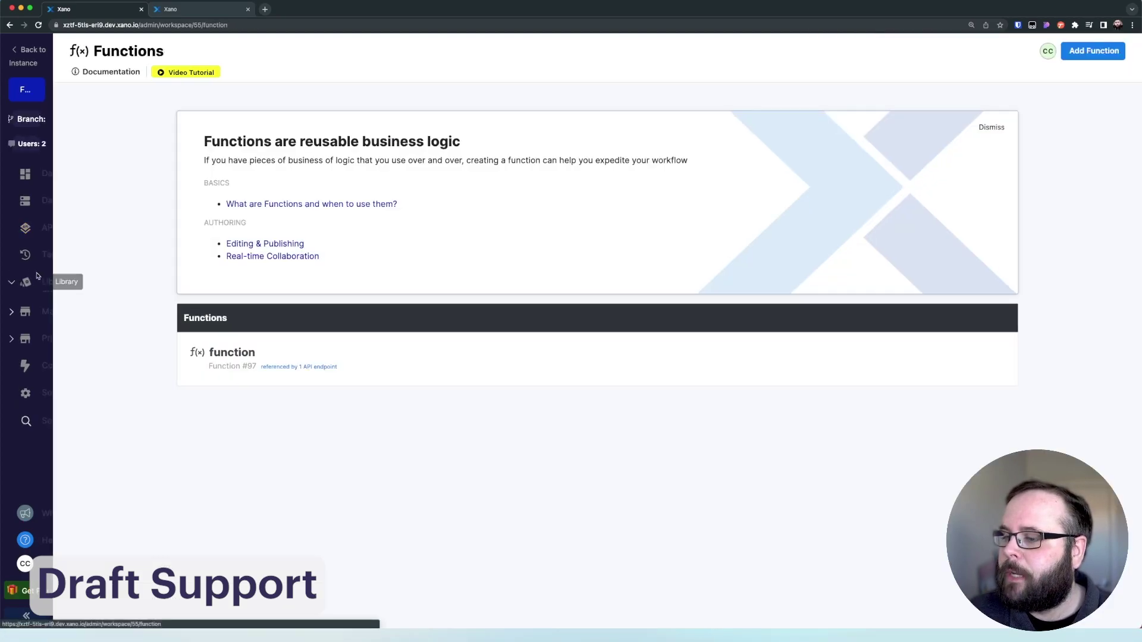
click(389, 365)
click(489, 350)
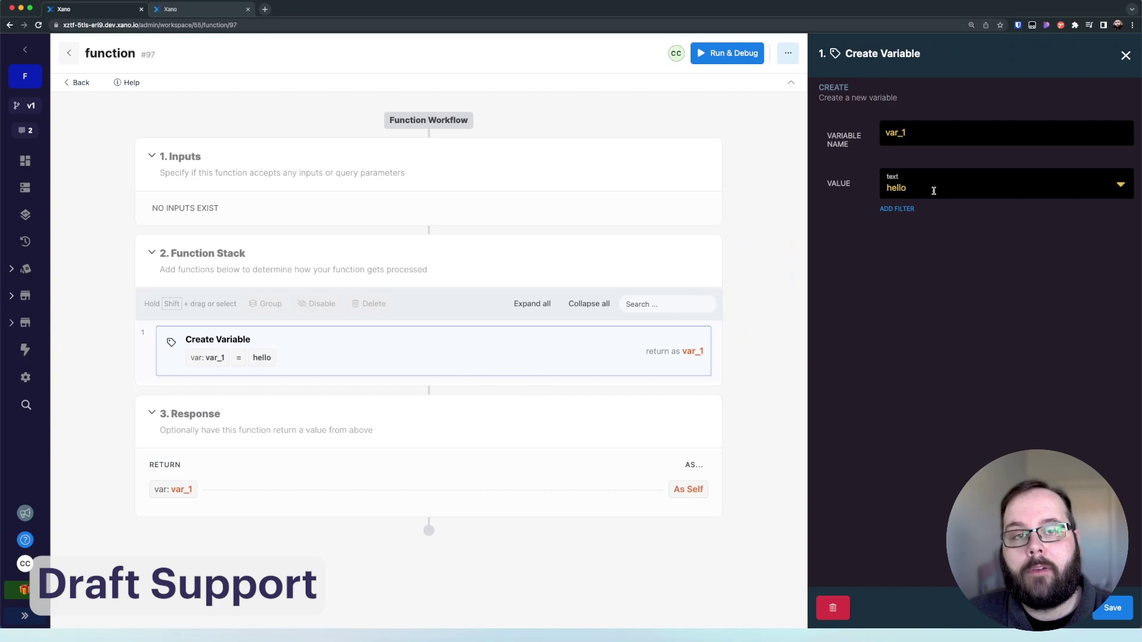
click(934, 191)
text(goodbye)
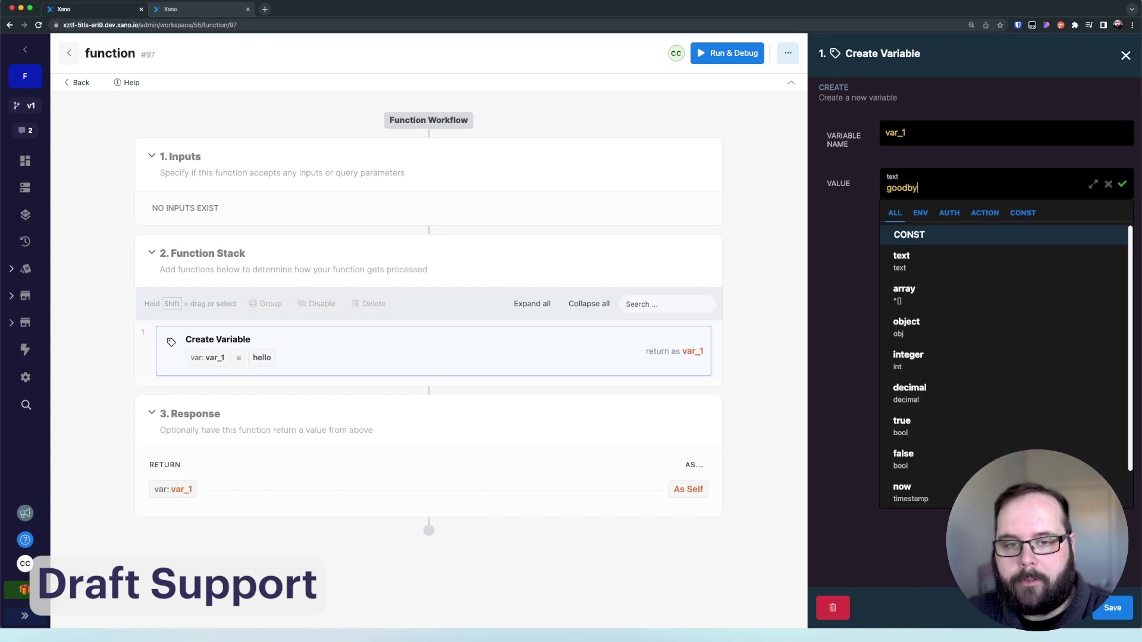
key(Return)
click(1112, 607)
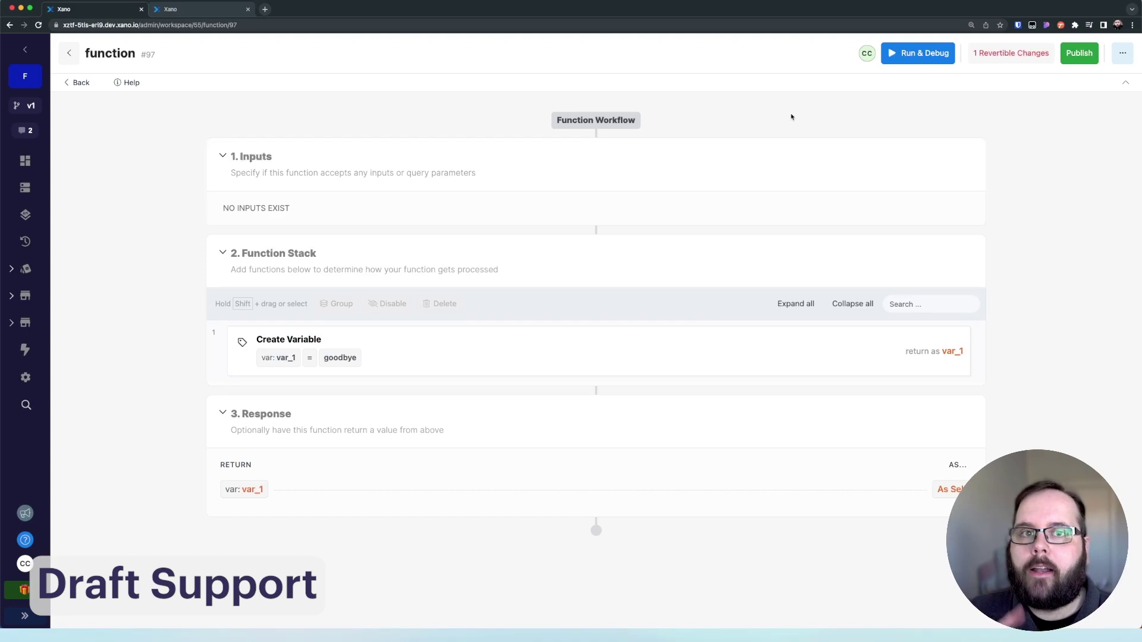
Go back to the /user endpoint and check the draft marker on its Custom Function step.
click(9, 25)
click(9, 26)
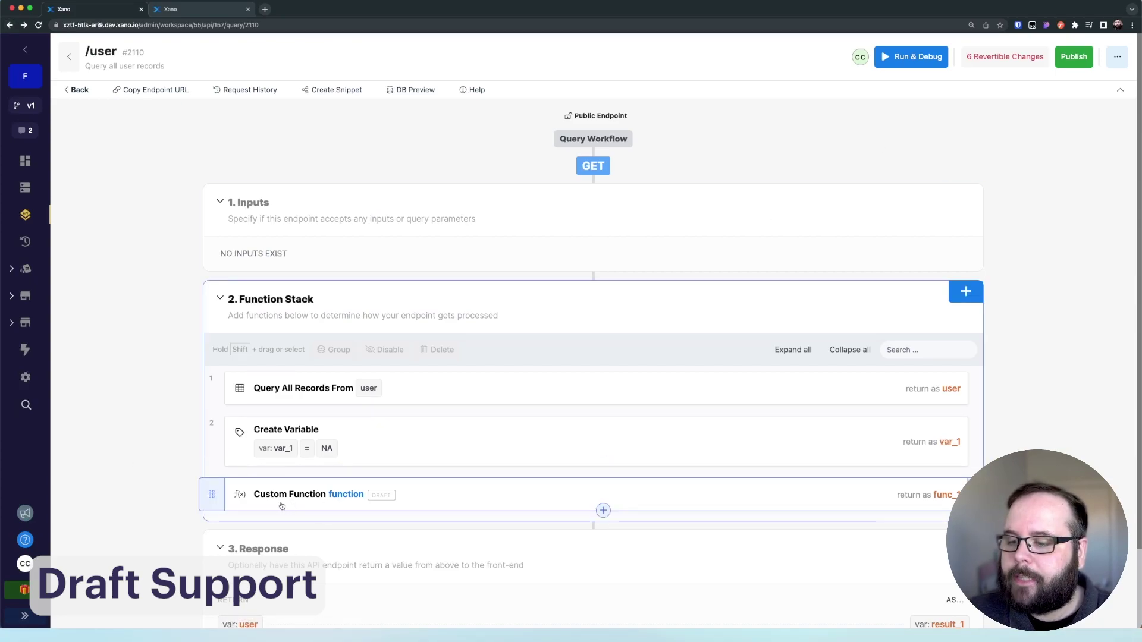
scroll(309, 503, down, 1)
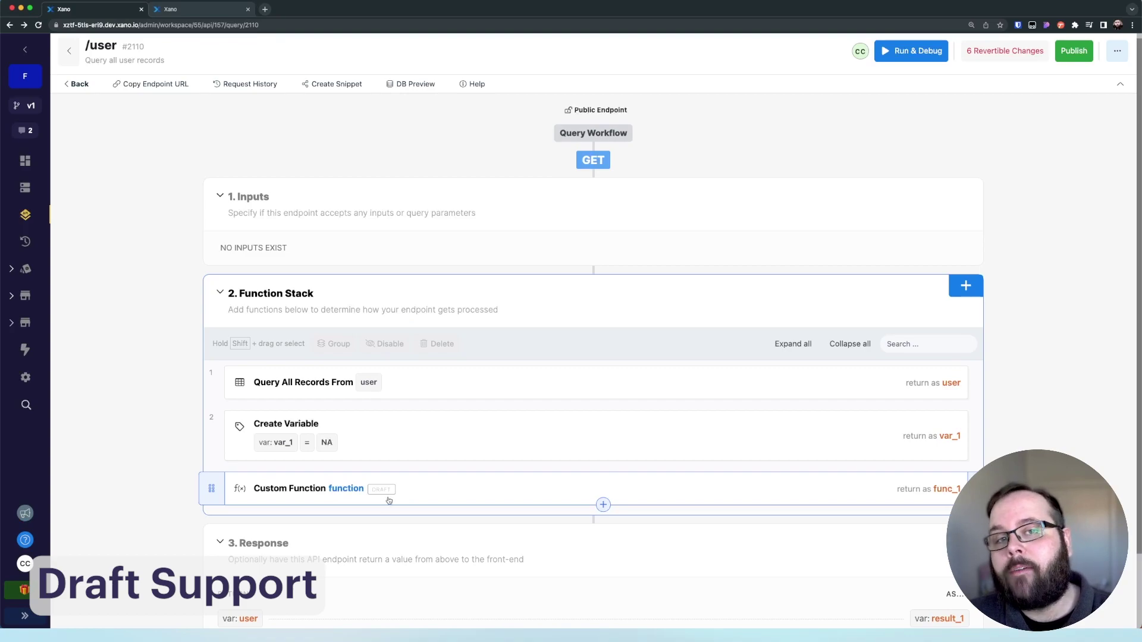
Run the endpoint with relevant addon and function drafts included, collapse result_1 to check func_1, and return to the run options.
click(910, 52)
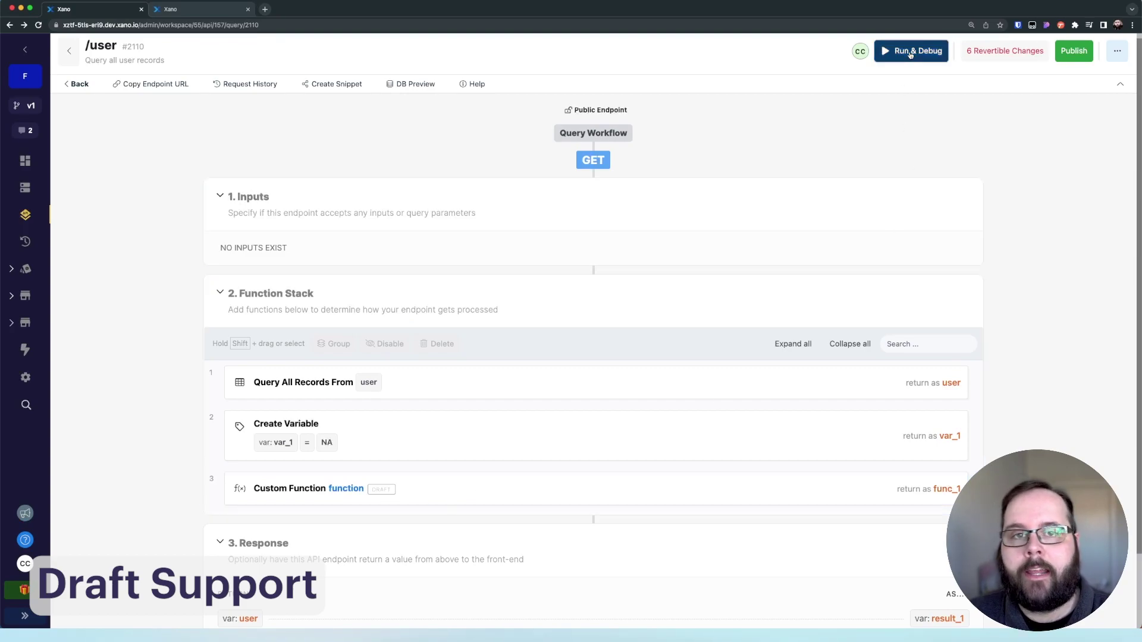
mouse_move(833, 142)
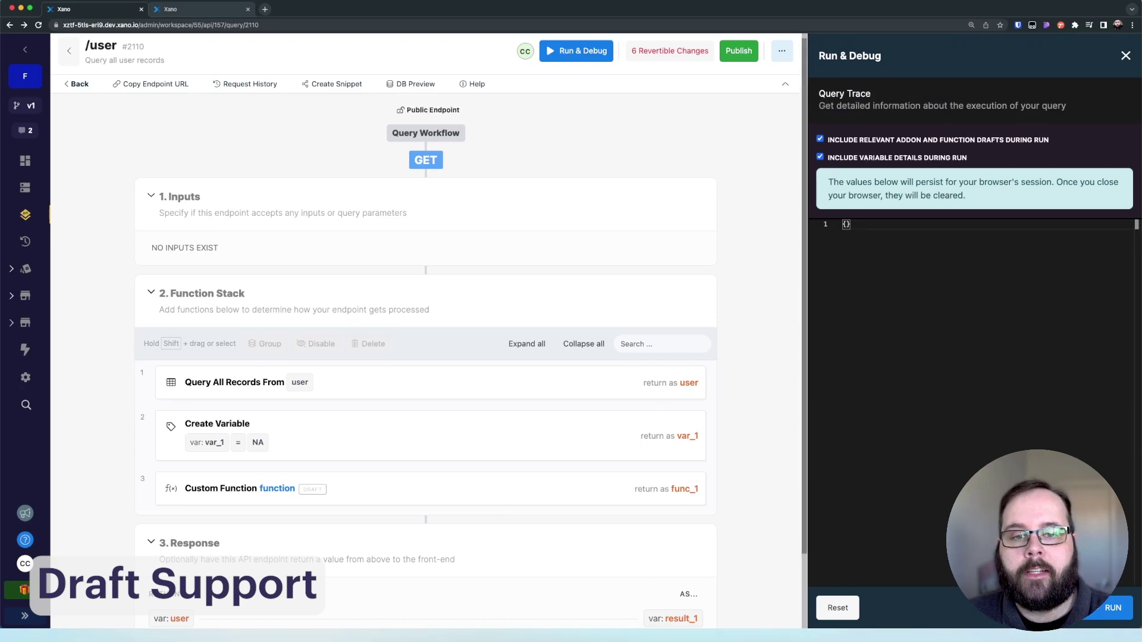
click(1107, 608)
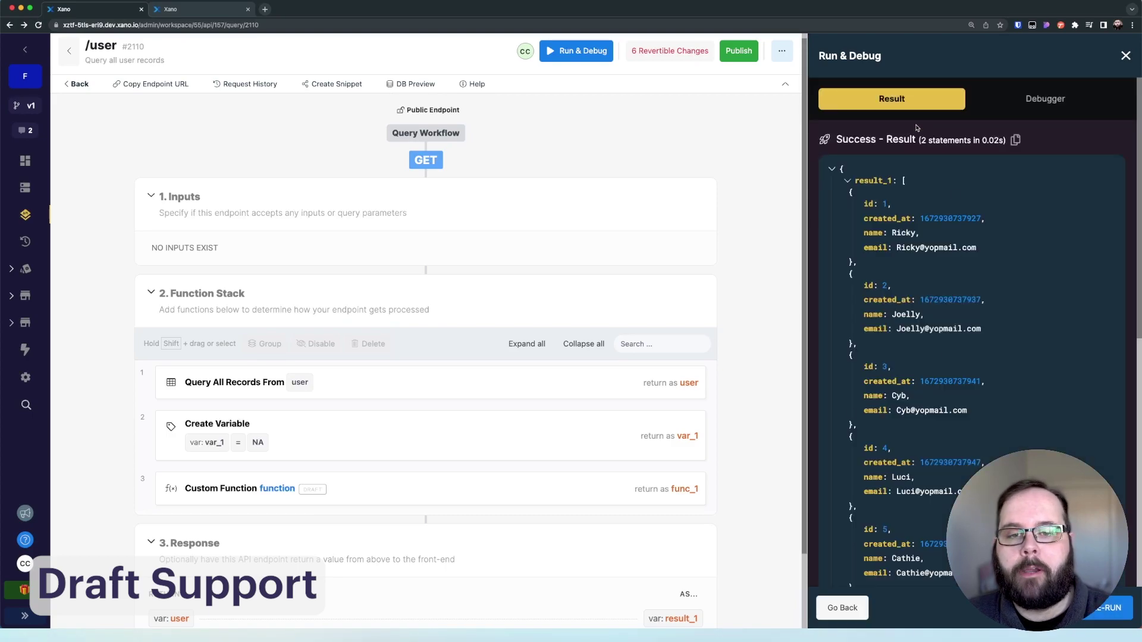
click(849, 181)
double_click(895, 195)
click(977, 206)
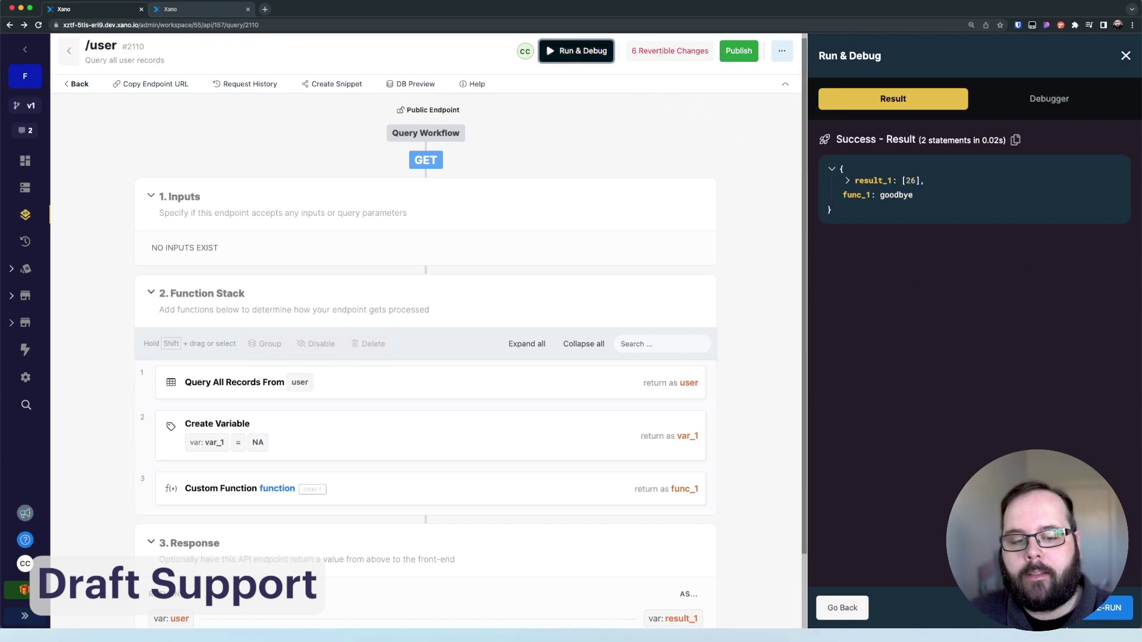
click(845, 607)
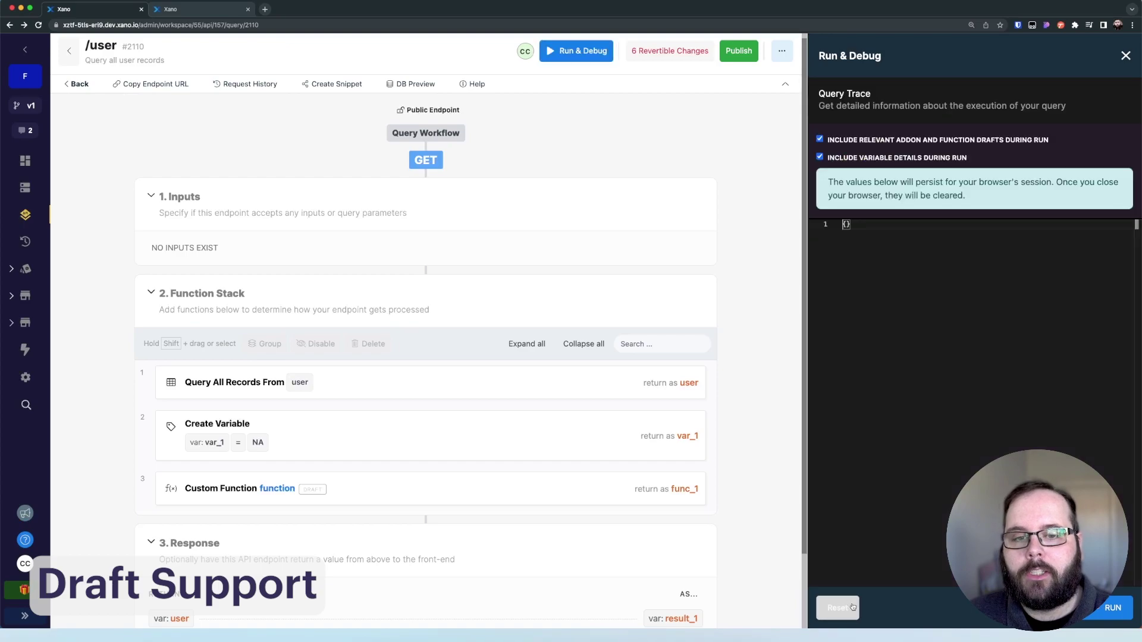
Run the endpoint without relevant addon and function drafts, and collapse result_1 to check func_1.
click(820, 140)
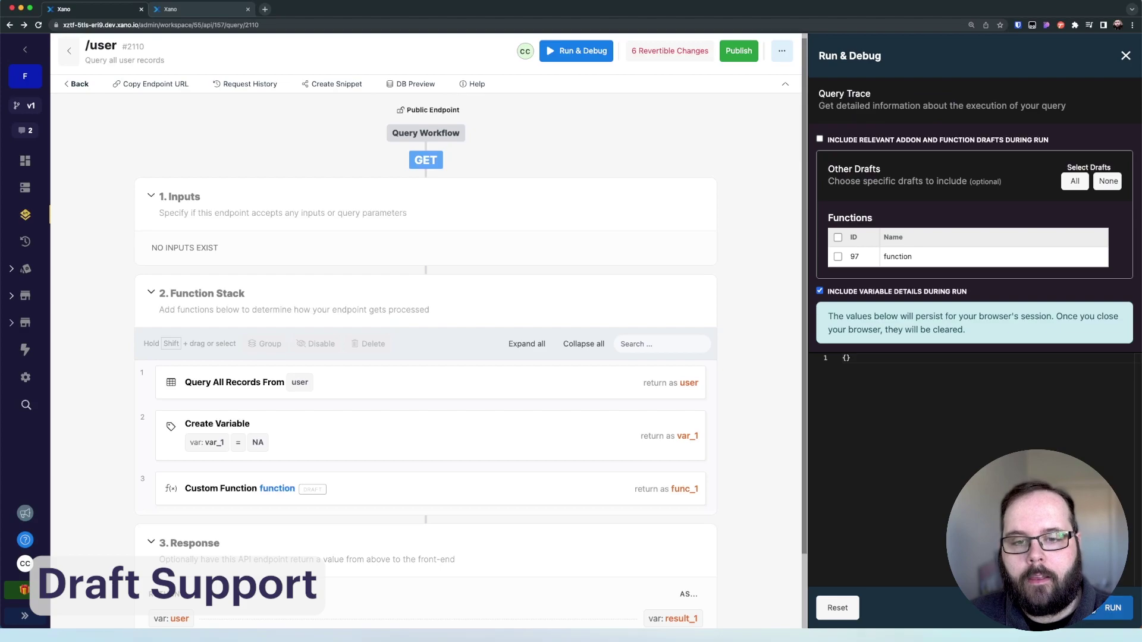
click(1113, 608)
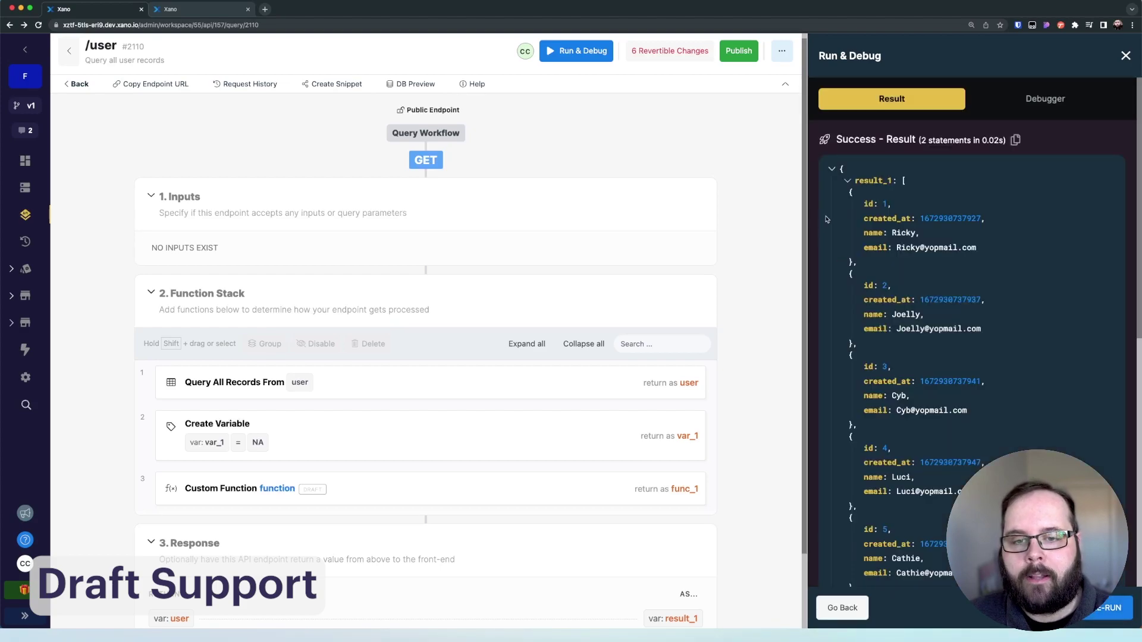
click(847, 180)
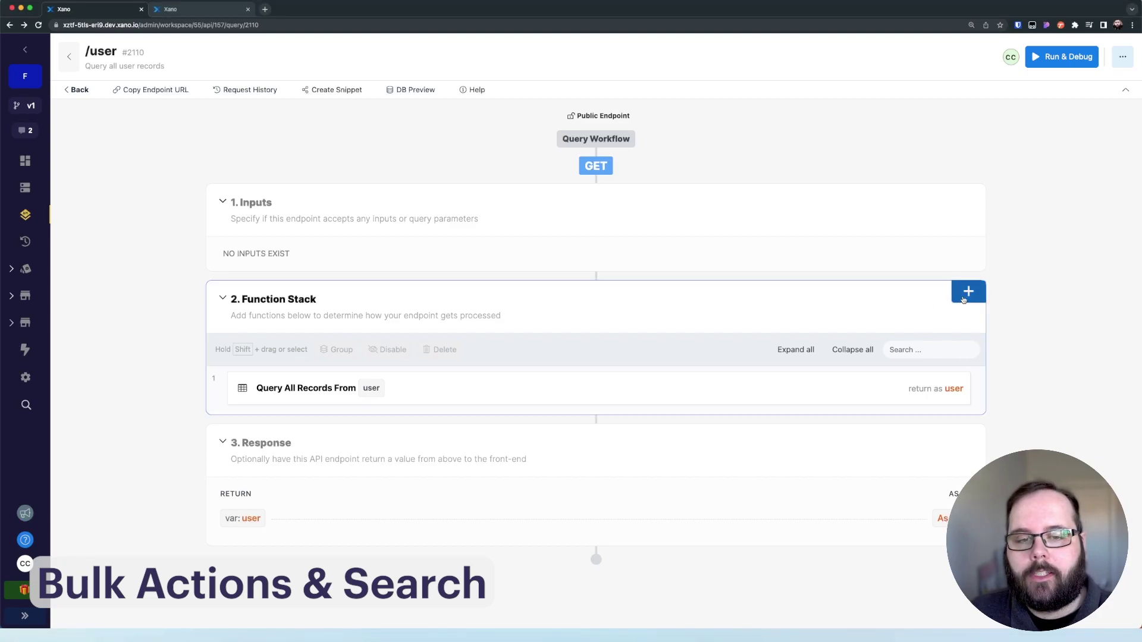
Add two Create Variable functions, var_1 and var_2, after the user query in the /user endpoint's function stack.
click(965, 291)
click(1017, 173)
click(994, 132)
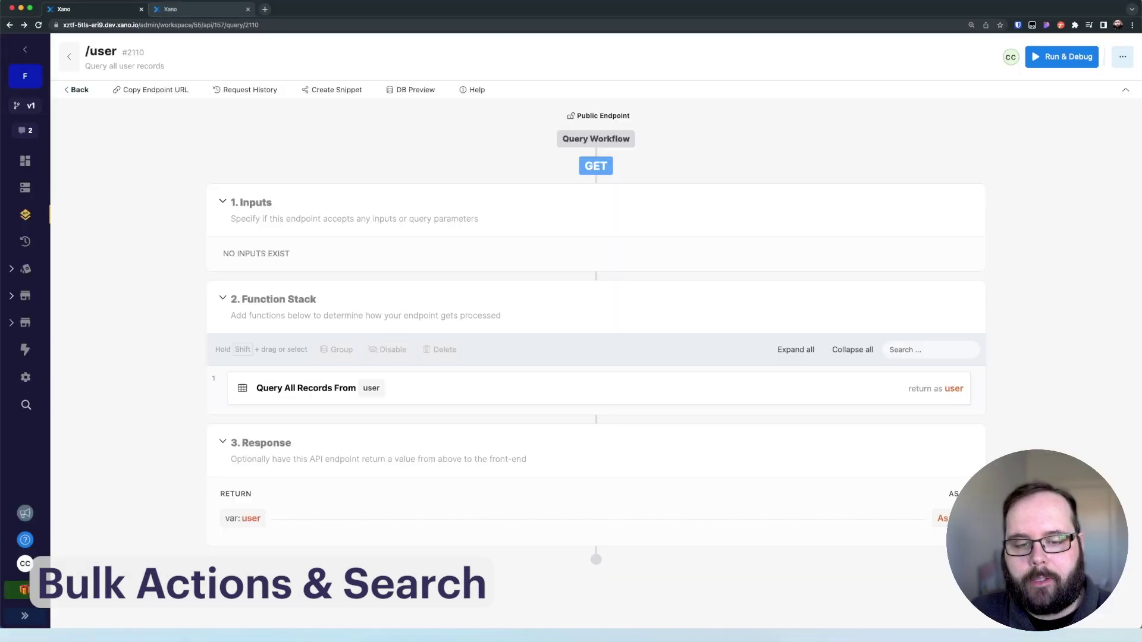
click(1123, 605)
click(965, 285)
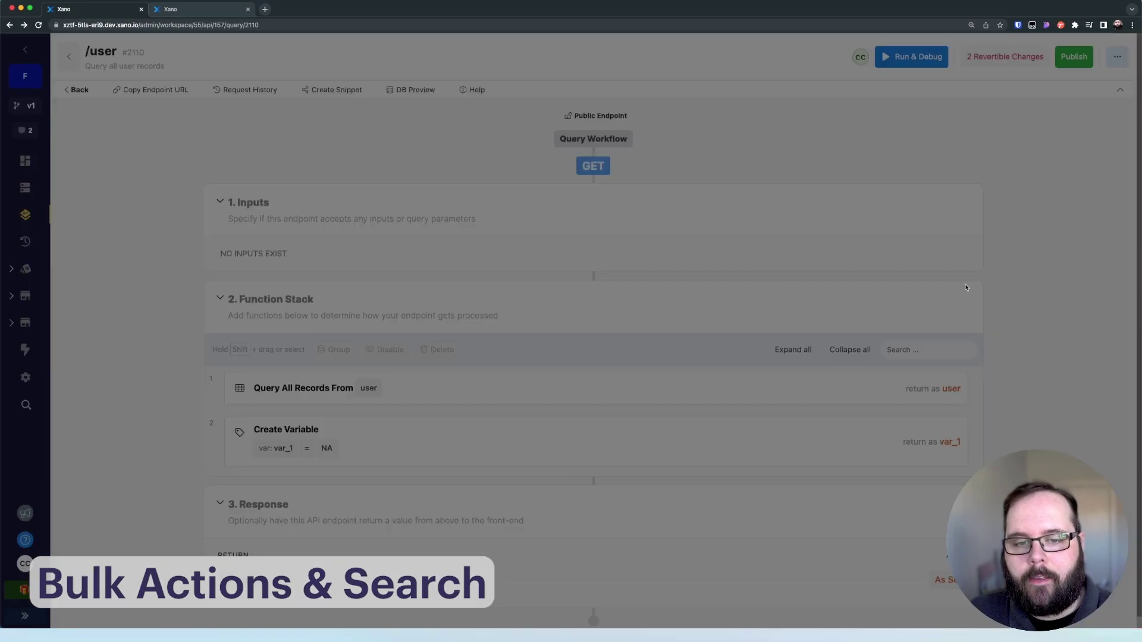
click(999, 169)
click(979, 143)
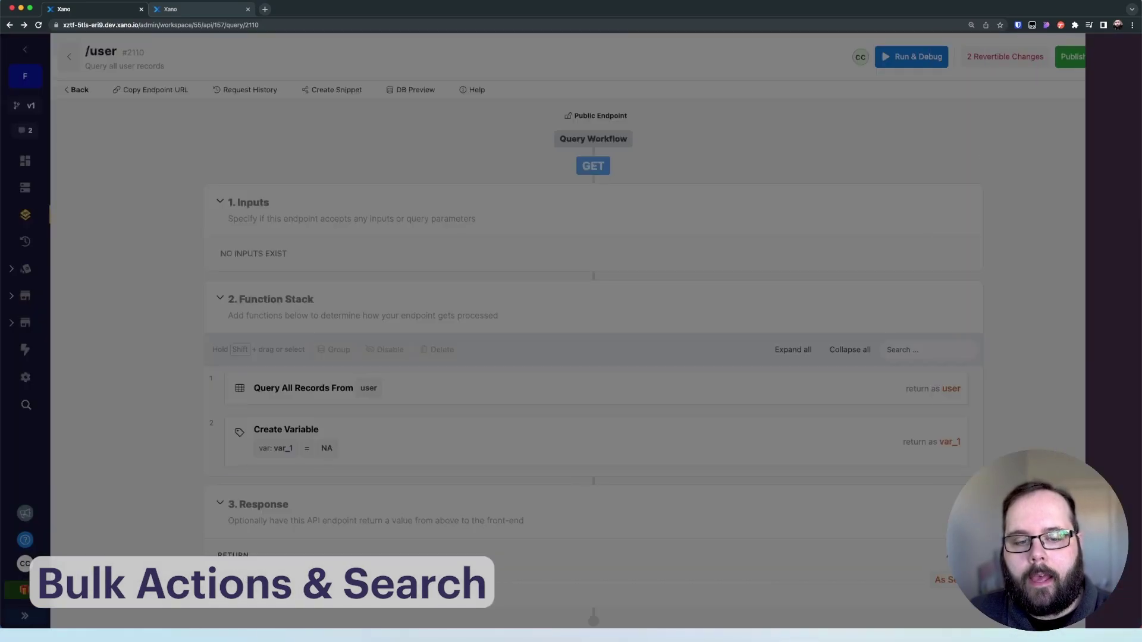
click(1118, 607)
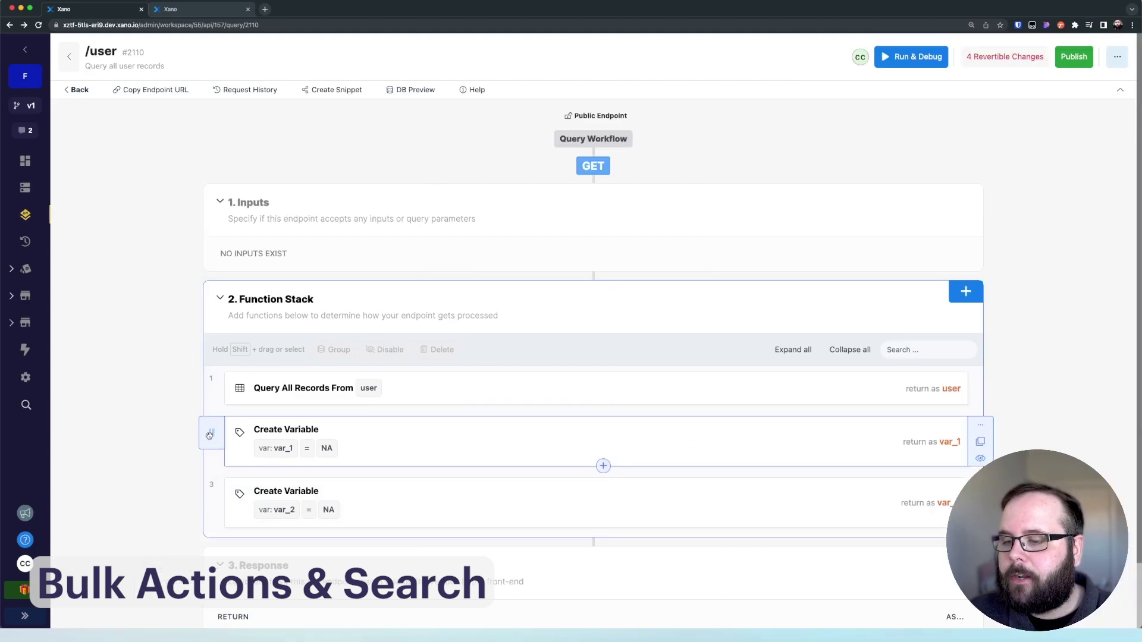
Select both Create Variable steps in the function stack and disable them together.
mouse_move(211, 434)
mouse_down()
mouse_move(214, 378)
mouse_move(220, 439)
mouse_move(223, 420)
mouse_up()
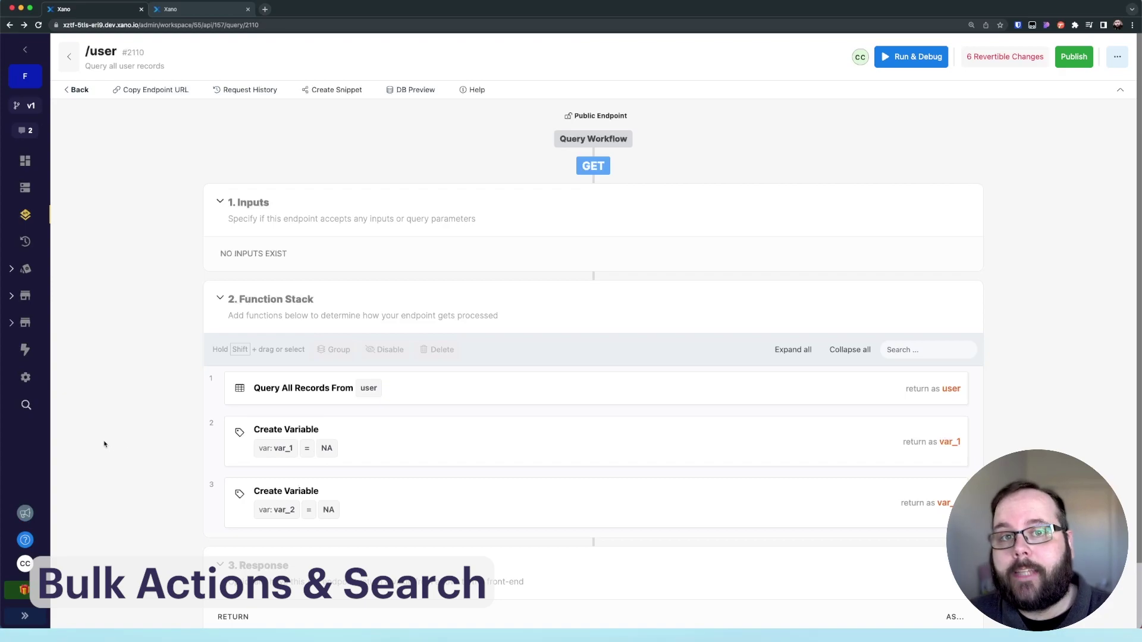
drag(130, 426, 357, 505)
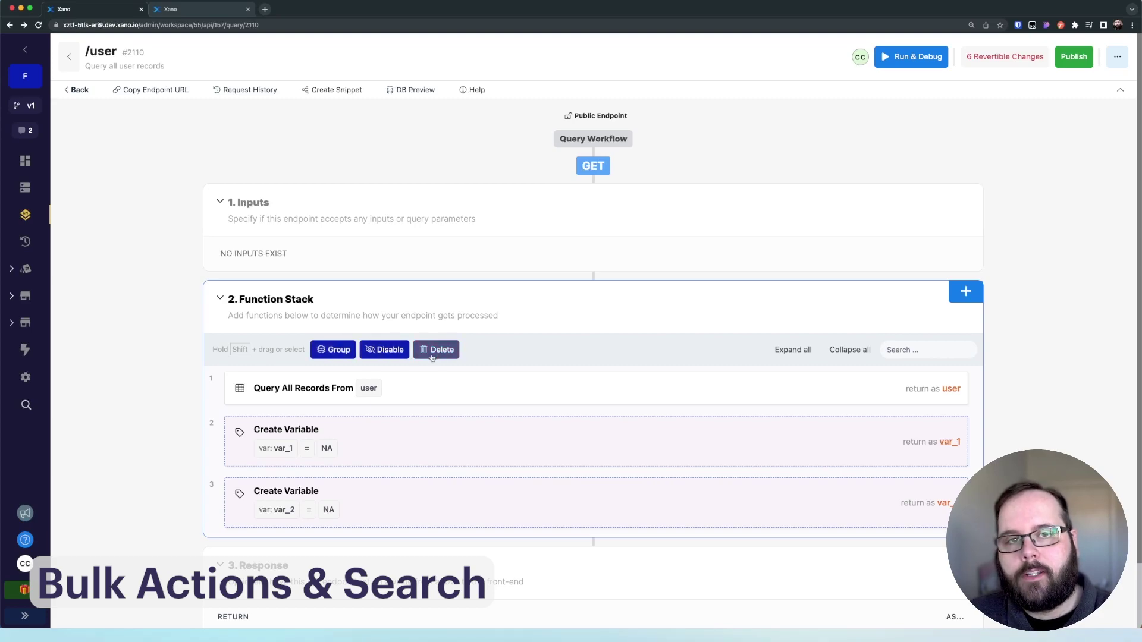
click(385, 353)
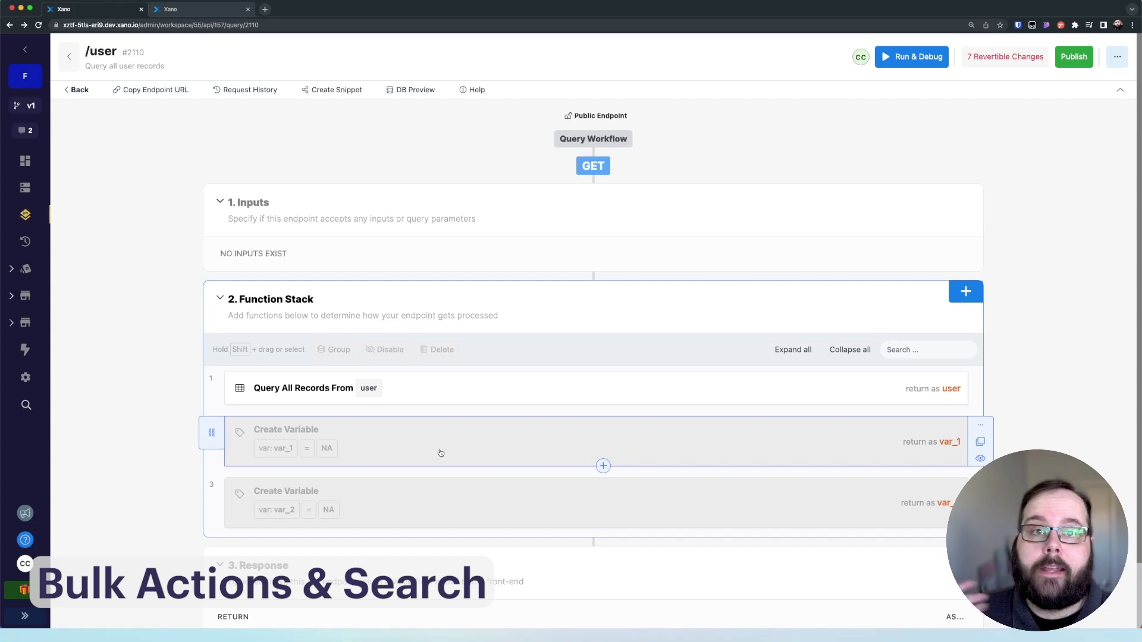
Group the var_1 and var_2 Create Variable steps and collapse the group.
drag(144, 426, 638, 500)
click(332, 351)
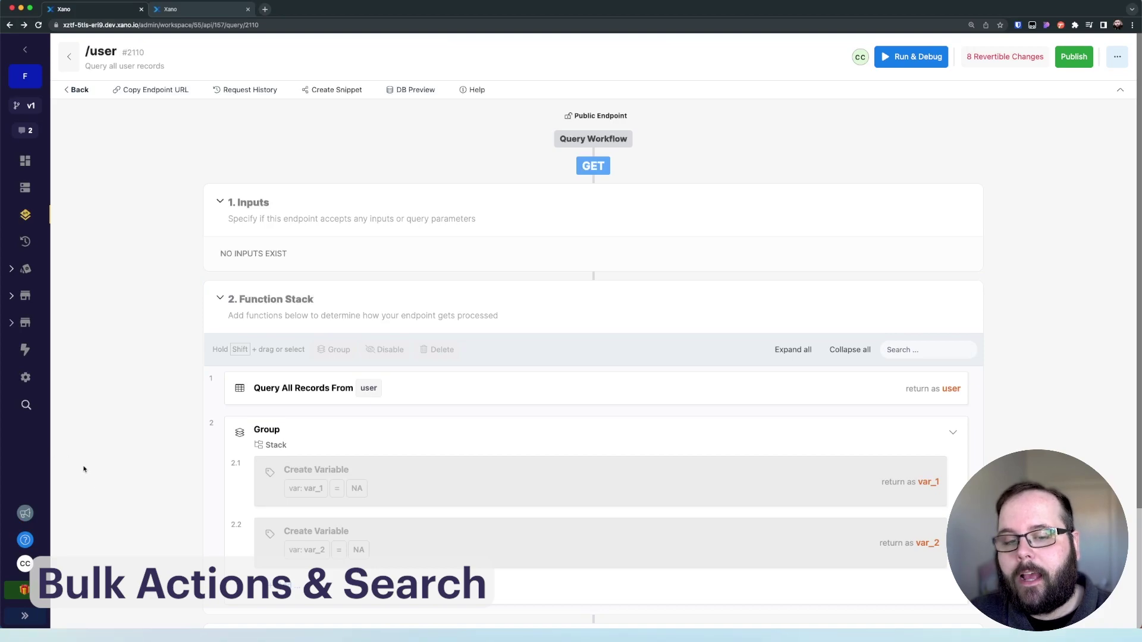
scroll(528, 408, down, 3)
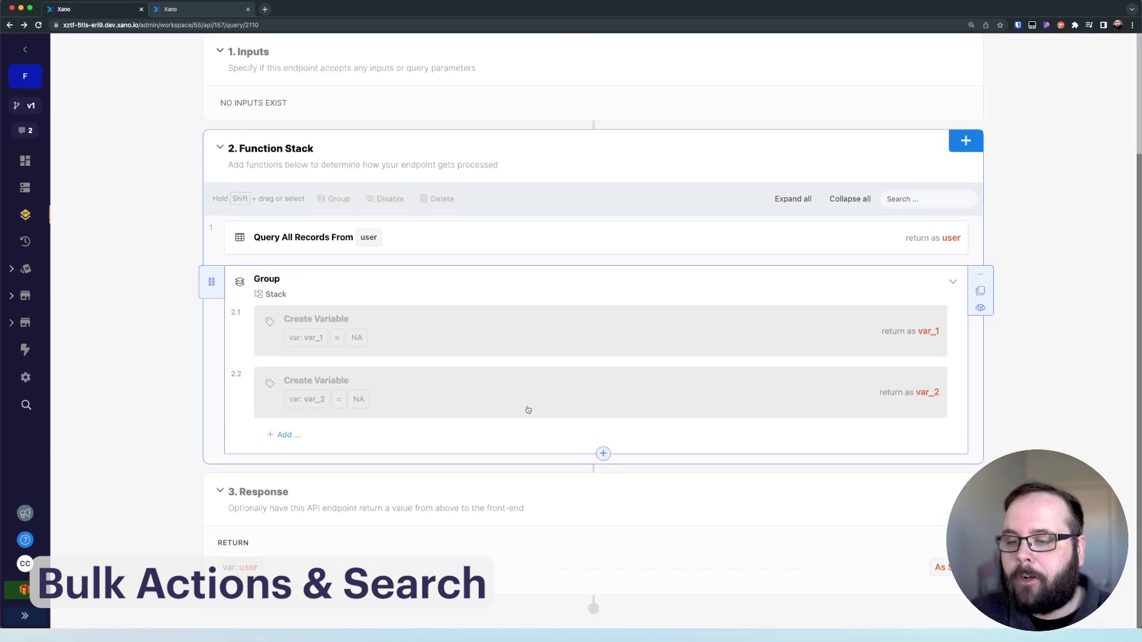
click(952, 283)
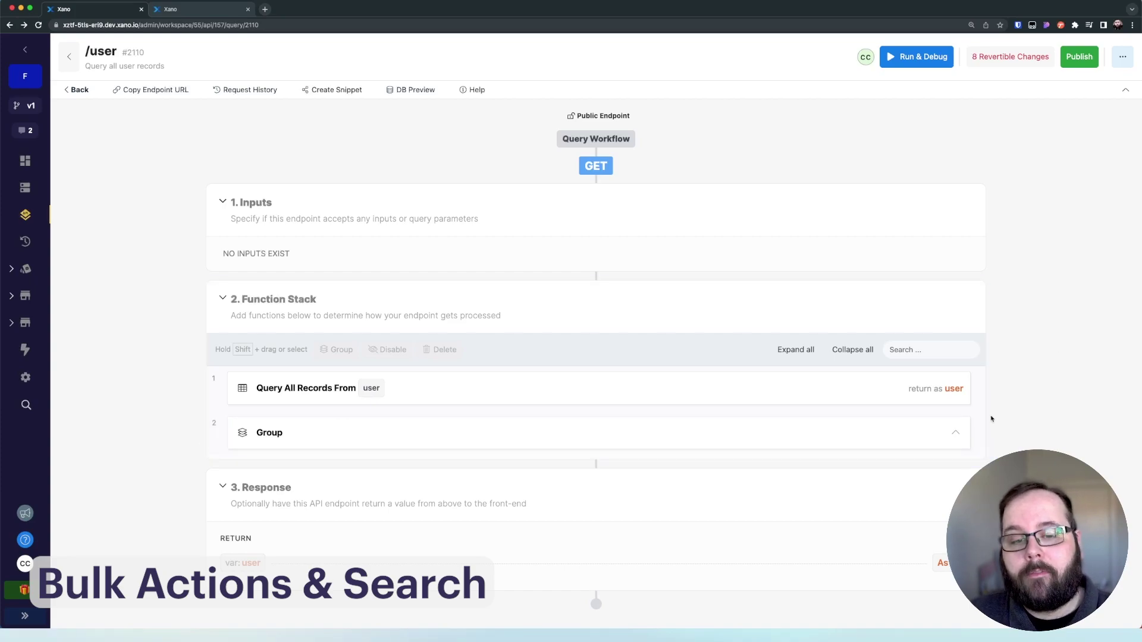
Expand the group, ungroup its two Create Variable steps, and close the group's settings.
click(952, 435)
scroll(713, 437, down, 3)
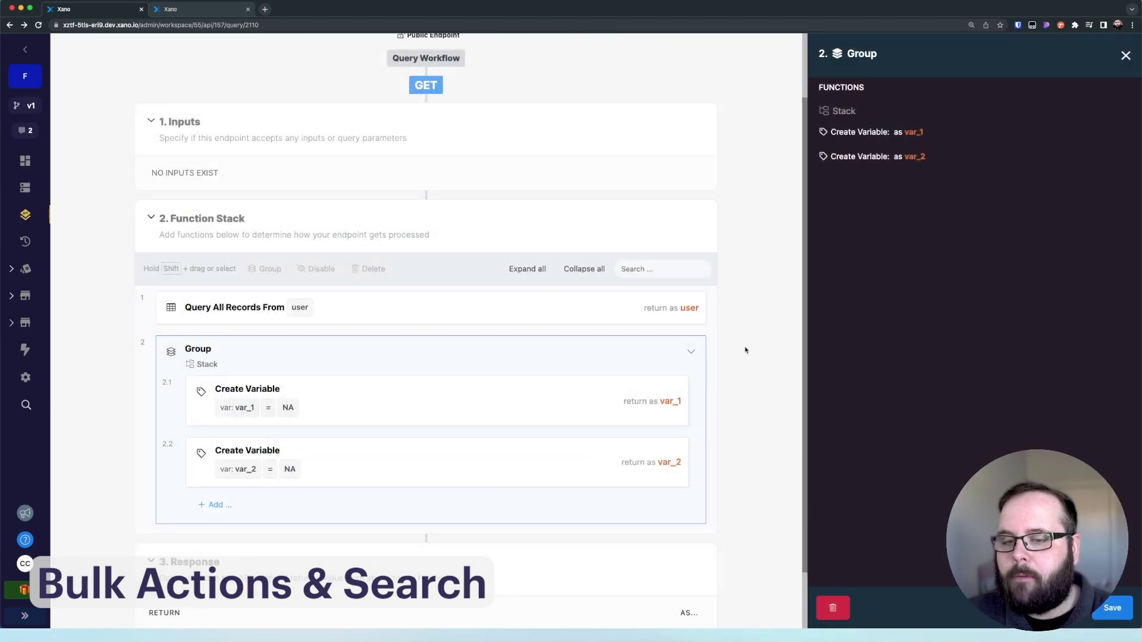
click(721, 347)
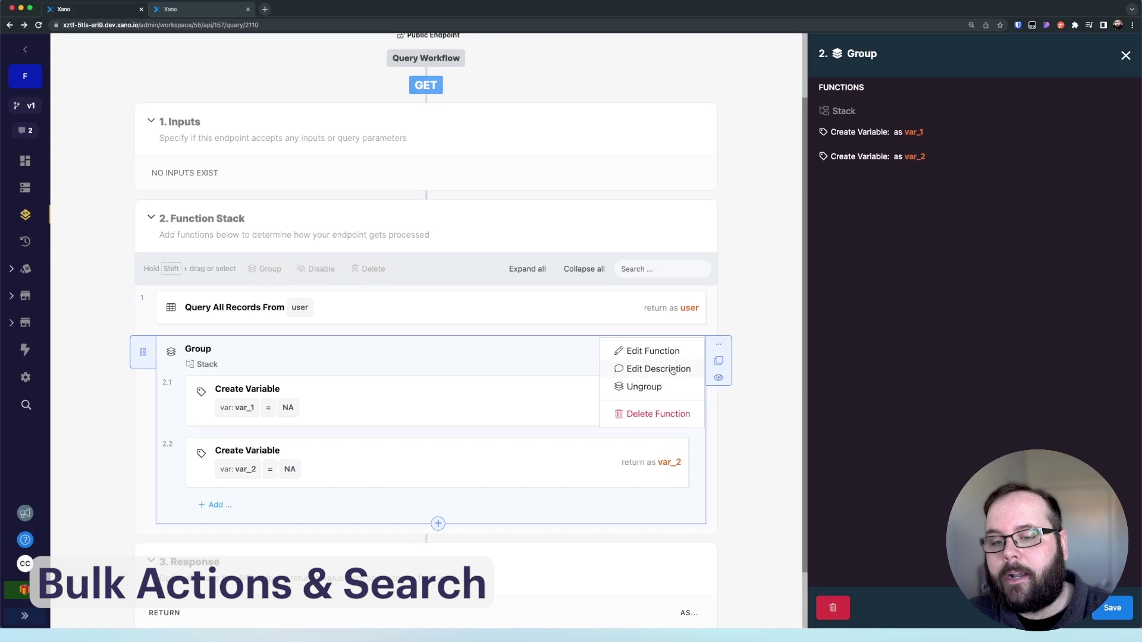
click(645, 387)
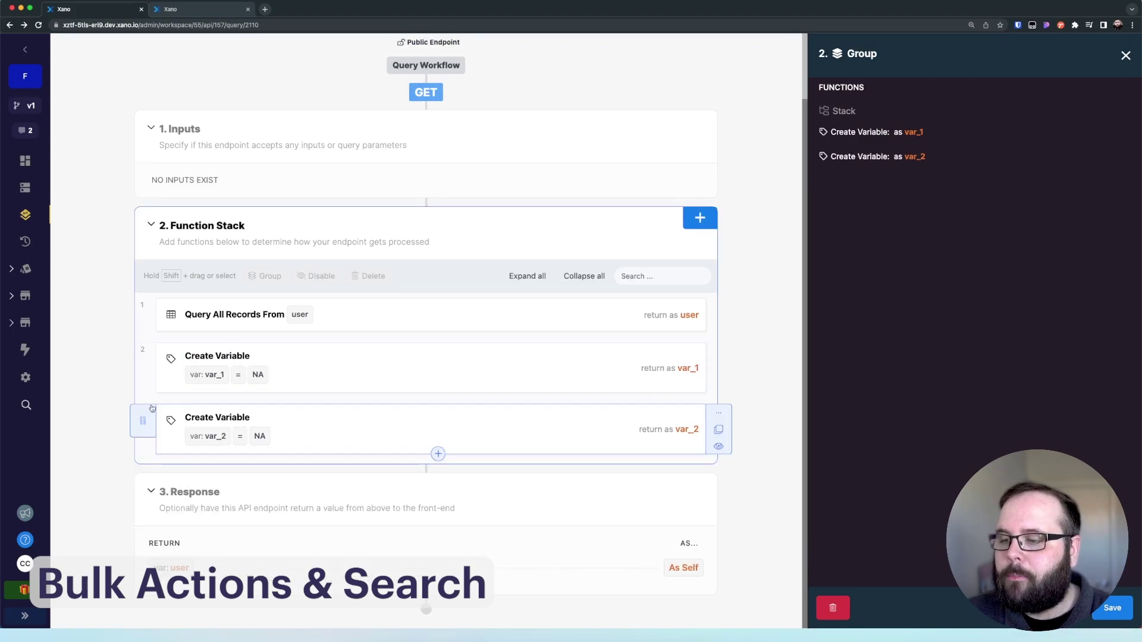
click(1126, 57)
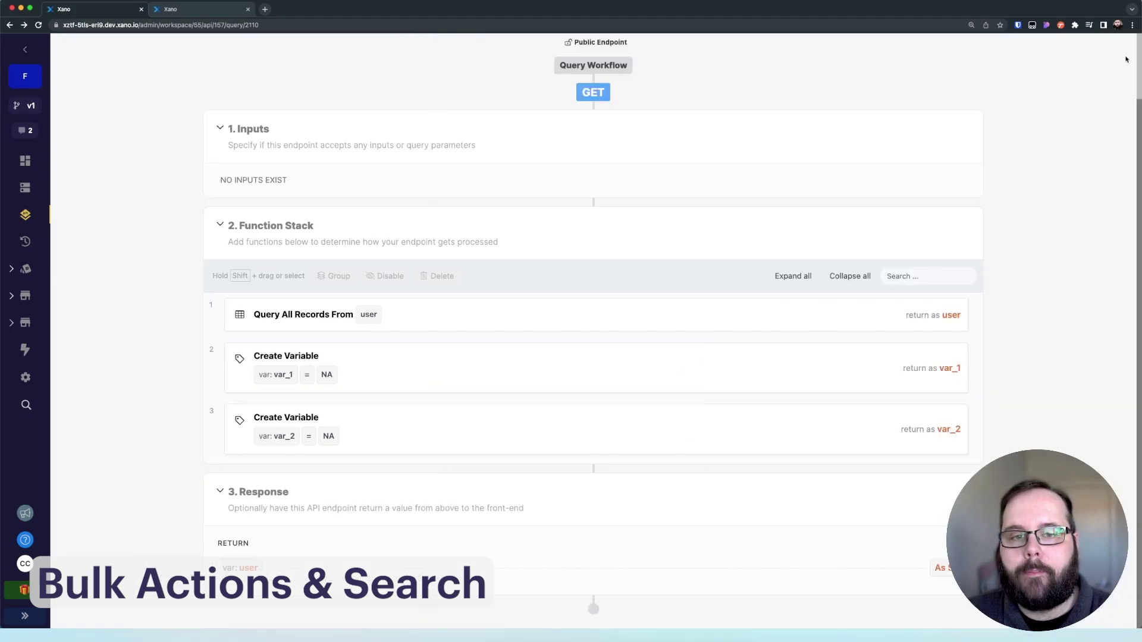
Search the function stack for var_2 and start clearing the search text.
click(928, 276)
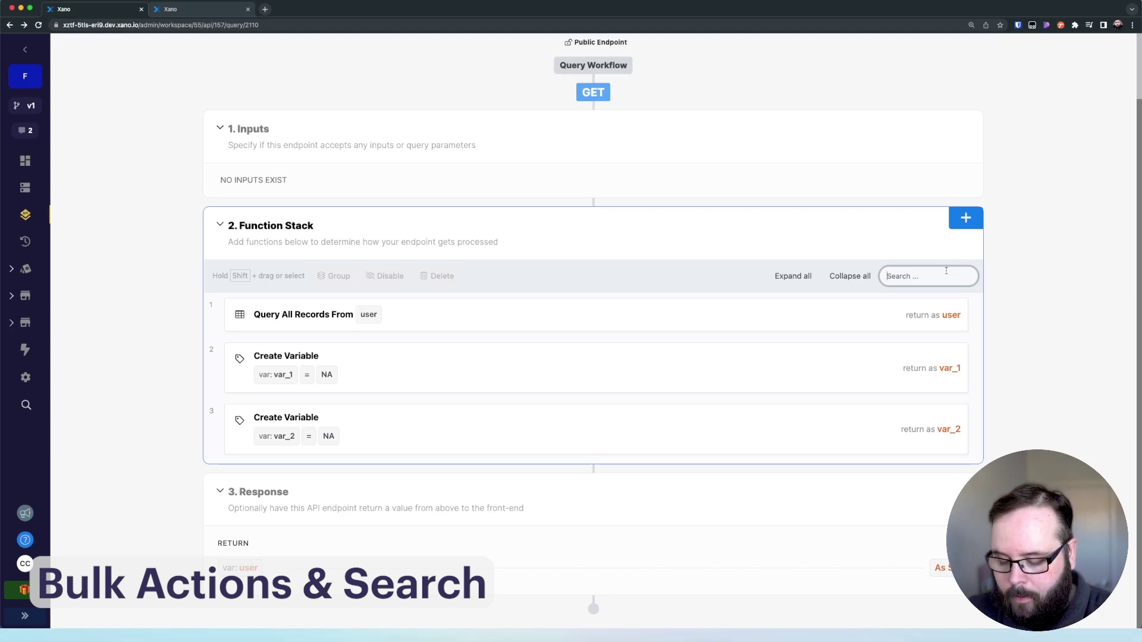
text(var_2)
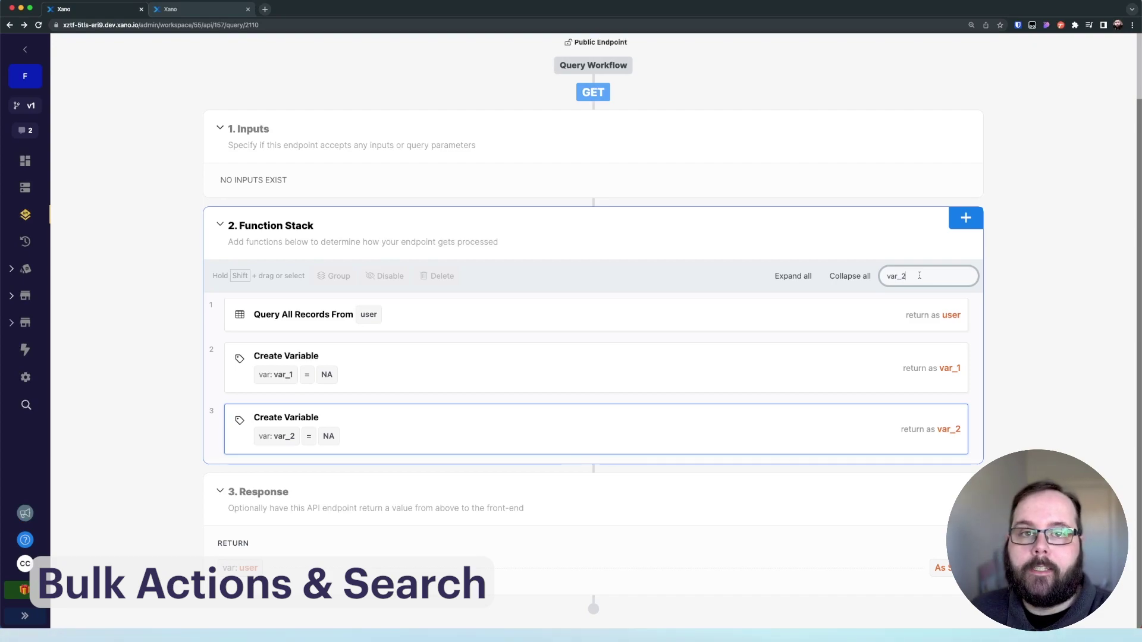
key(BackSpace)
key(BackSpace)
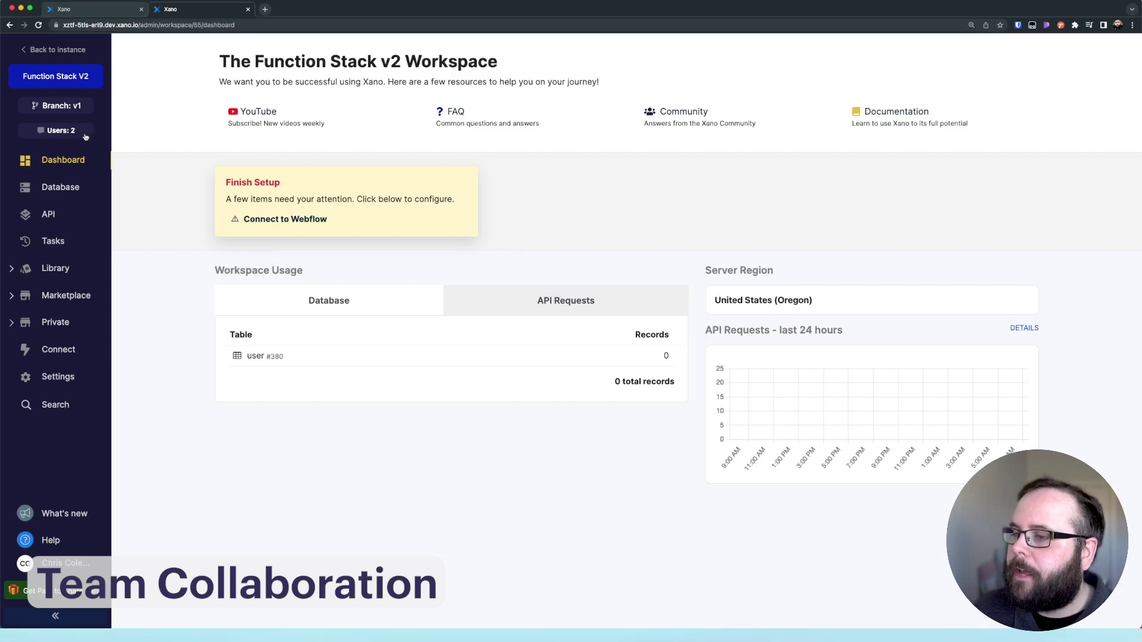
Open the workspace's Collaboration view from the dashboard and send the chat message "Hello!".
scroll(11, 128, up, 5)
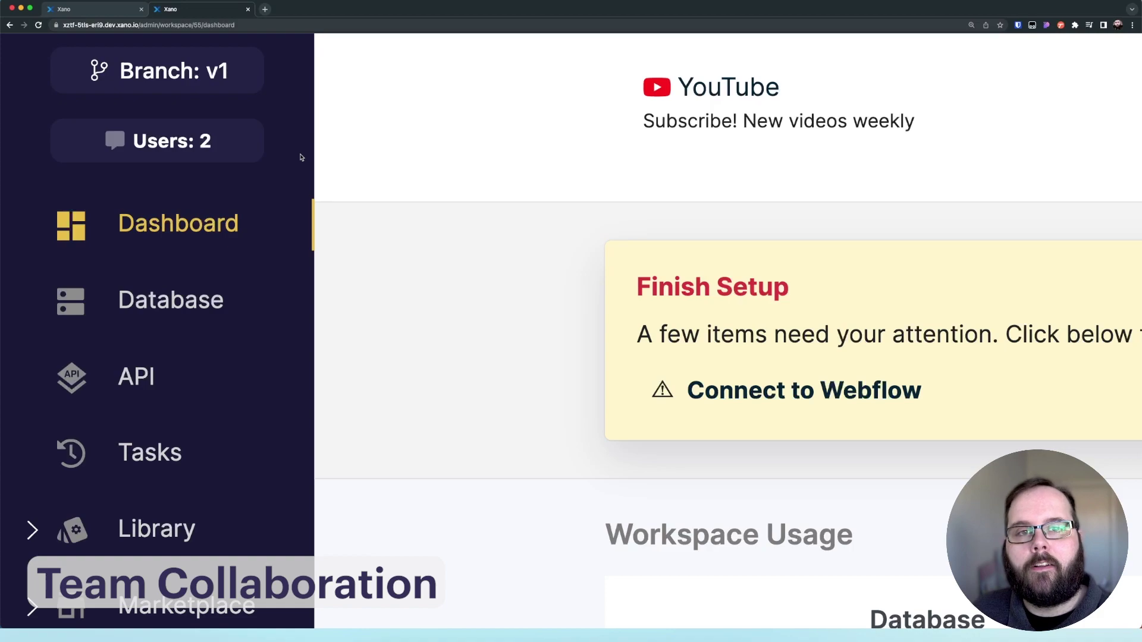
scroll(301, 157, down, 5)
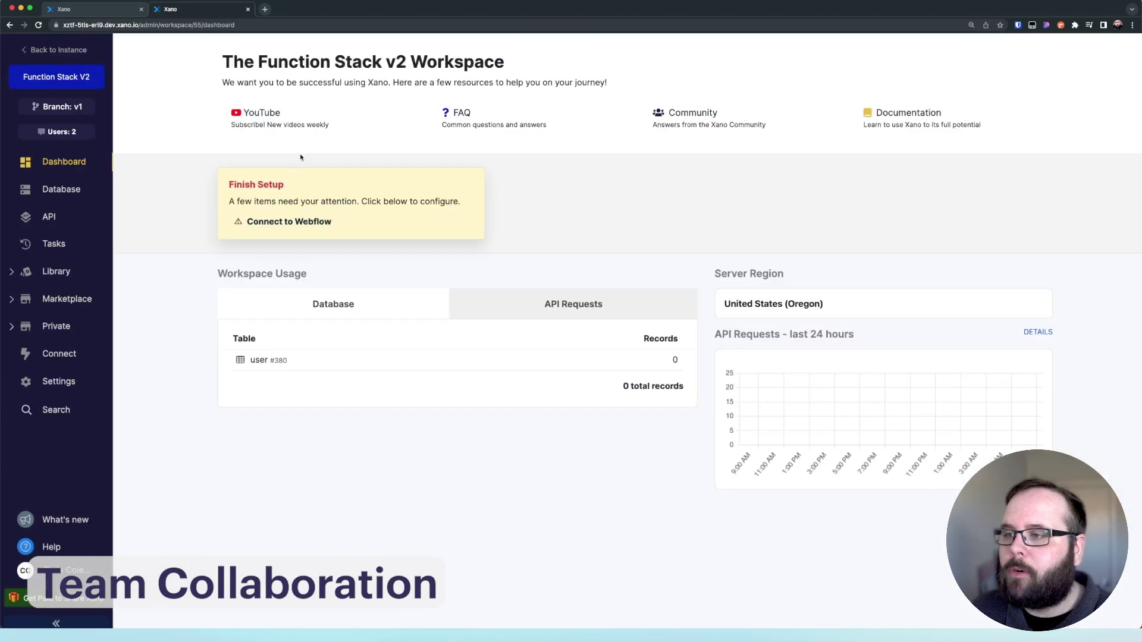
click(55, 130)
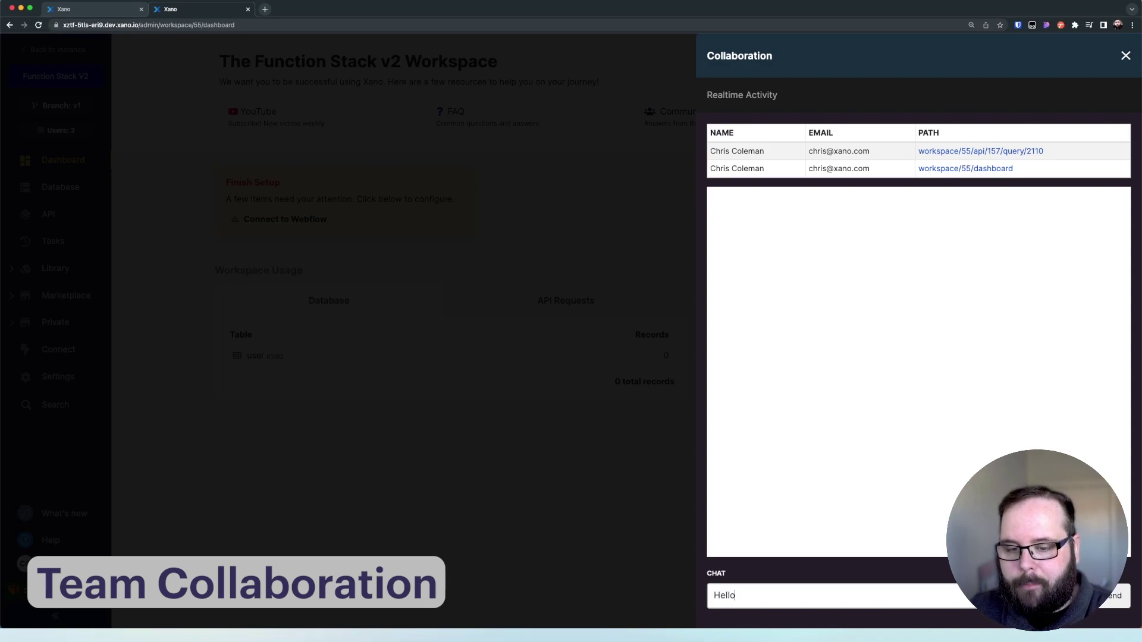
key(Return)
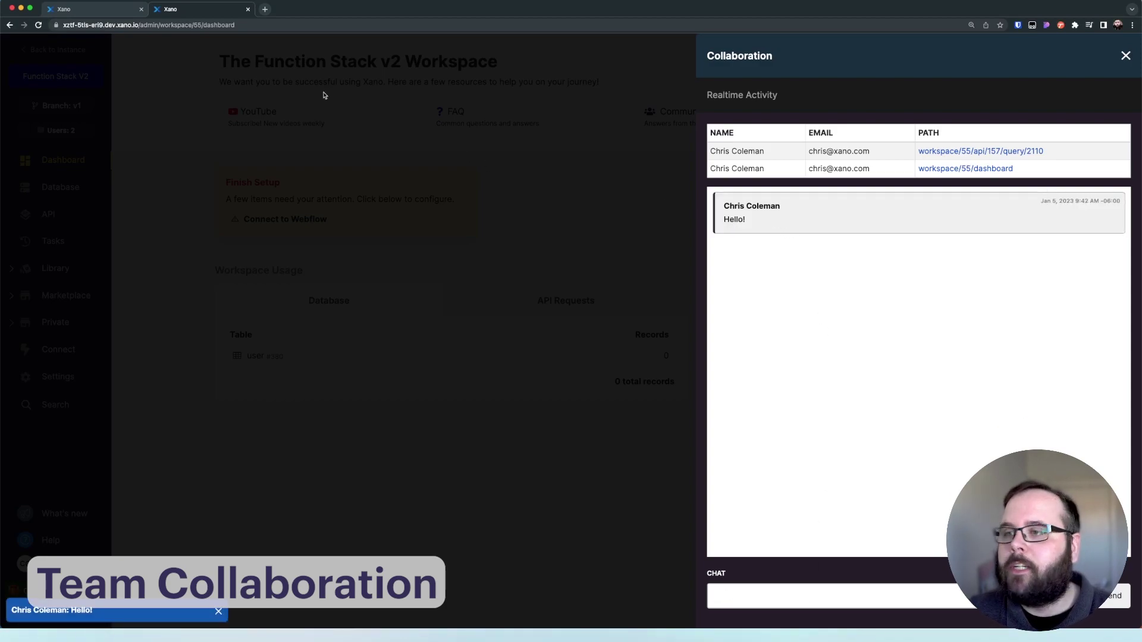
Switch to the browser tab with the /user endpoint and reply "Hello!" in the Collaboration chat.
click(102, 9)
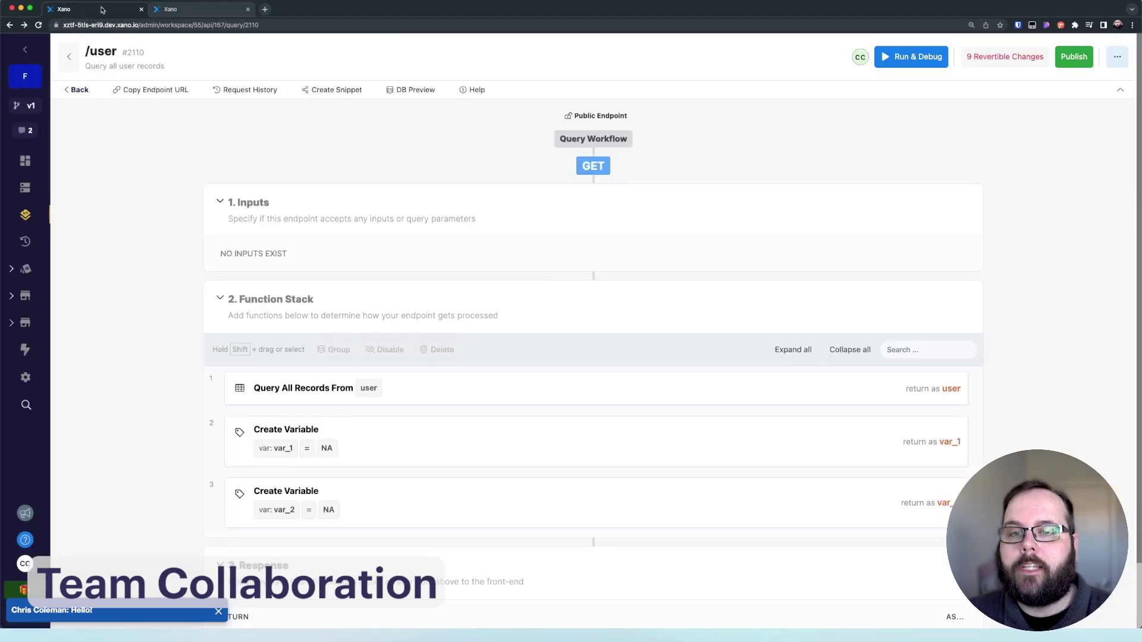
click(26, 131)
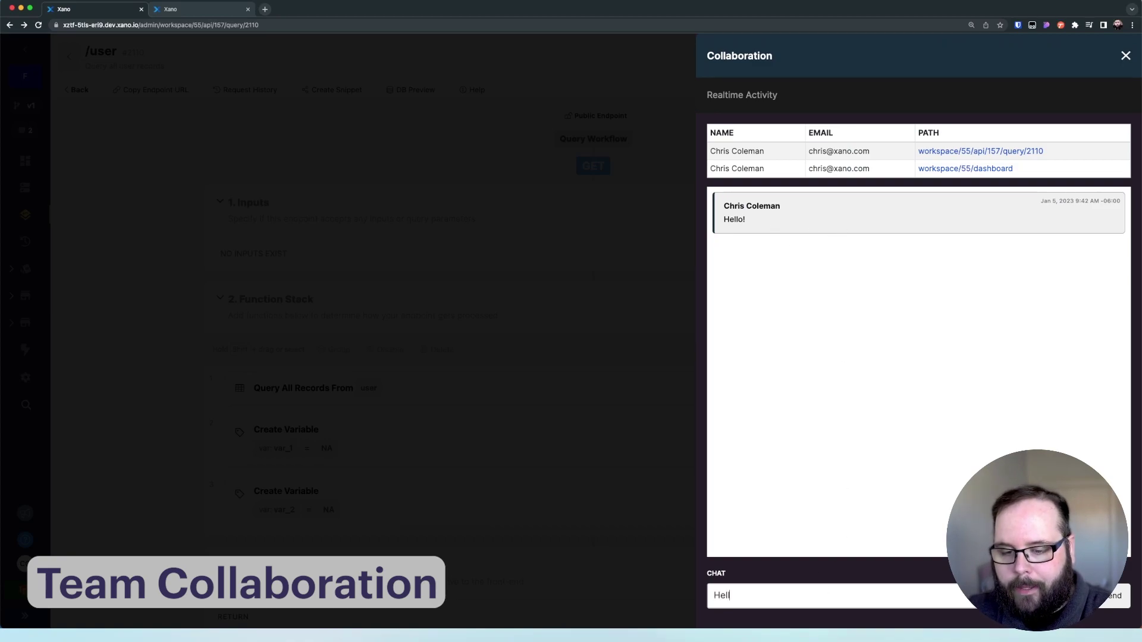
key(Return)
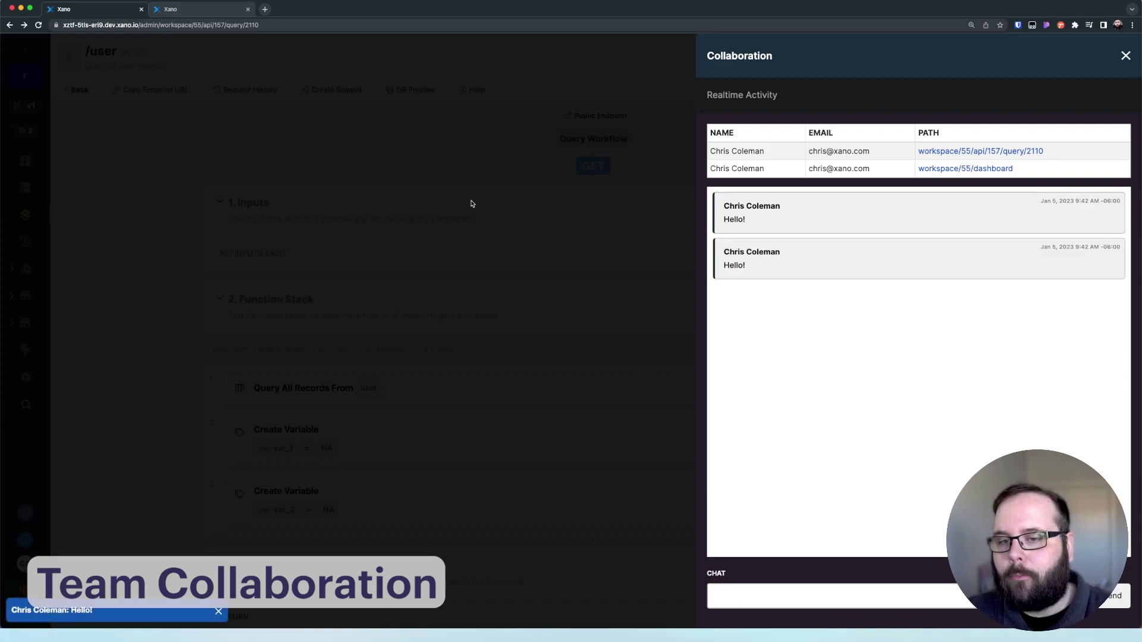
Check the chat messages in the dashboard's browser tab and close the Collaboration view in both tabs.
click(218, 11)
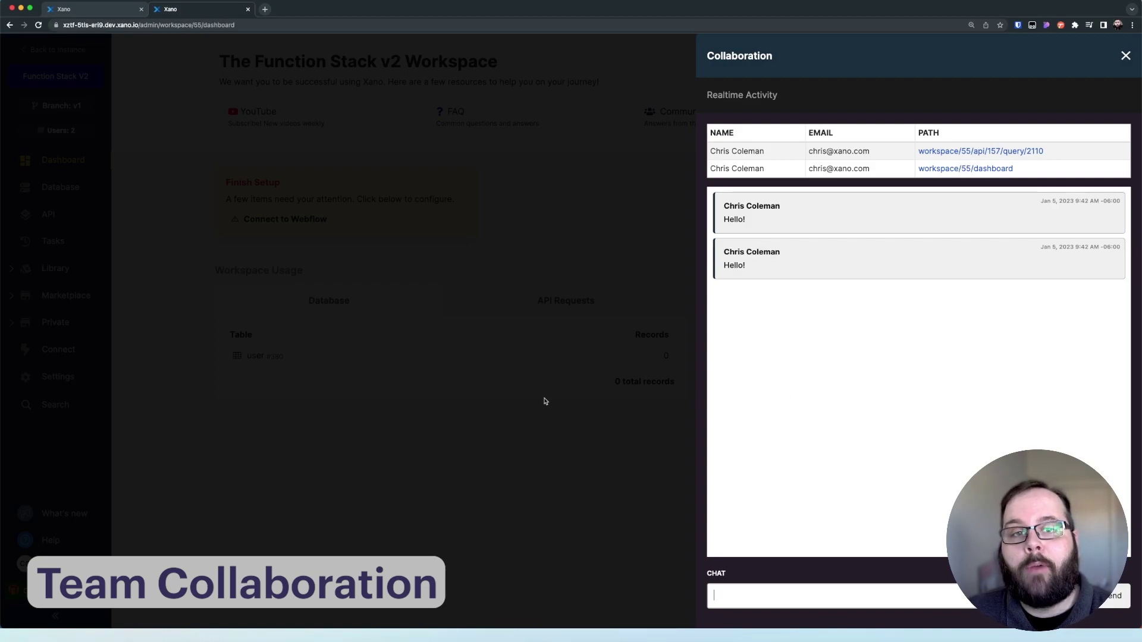
click(483, 352)
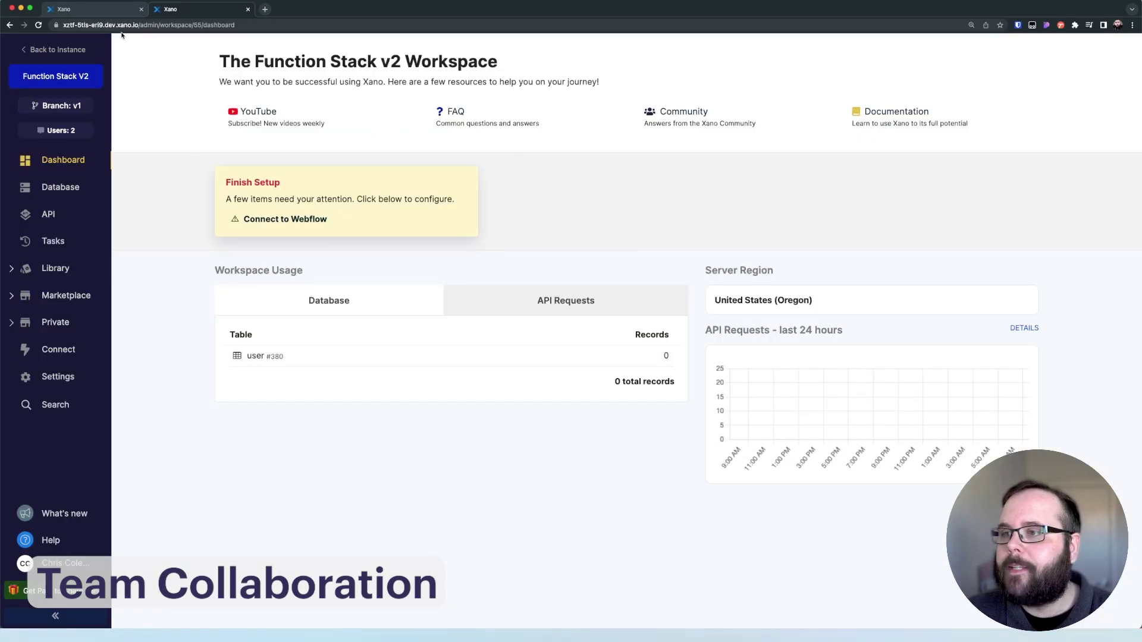
click(123, 11)
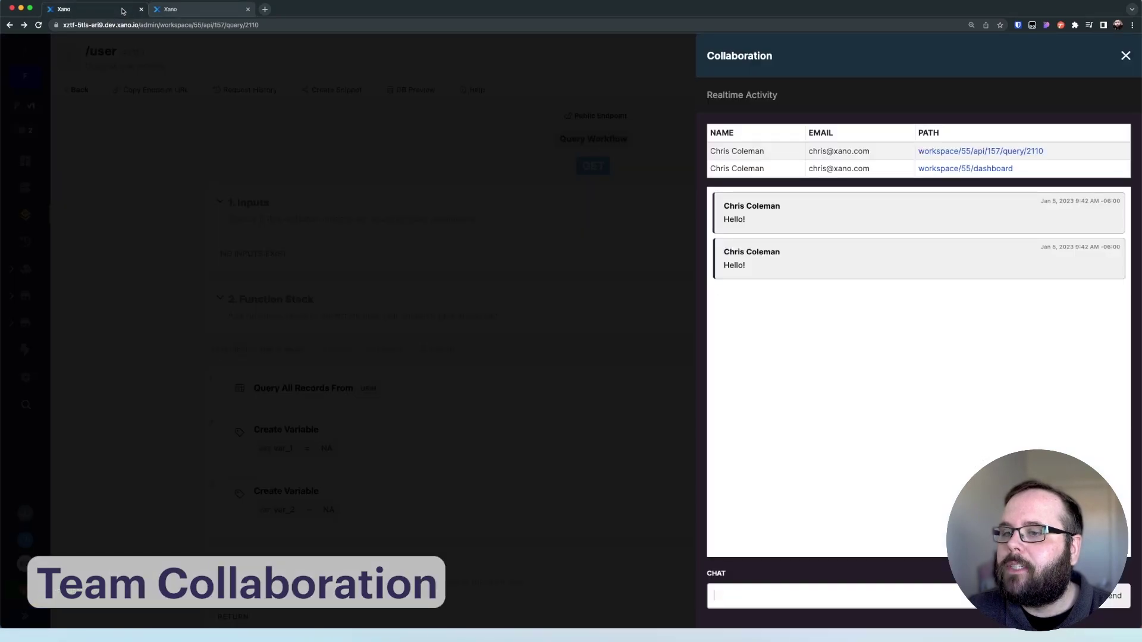
click(405, 222)
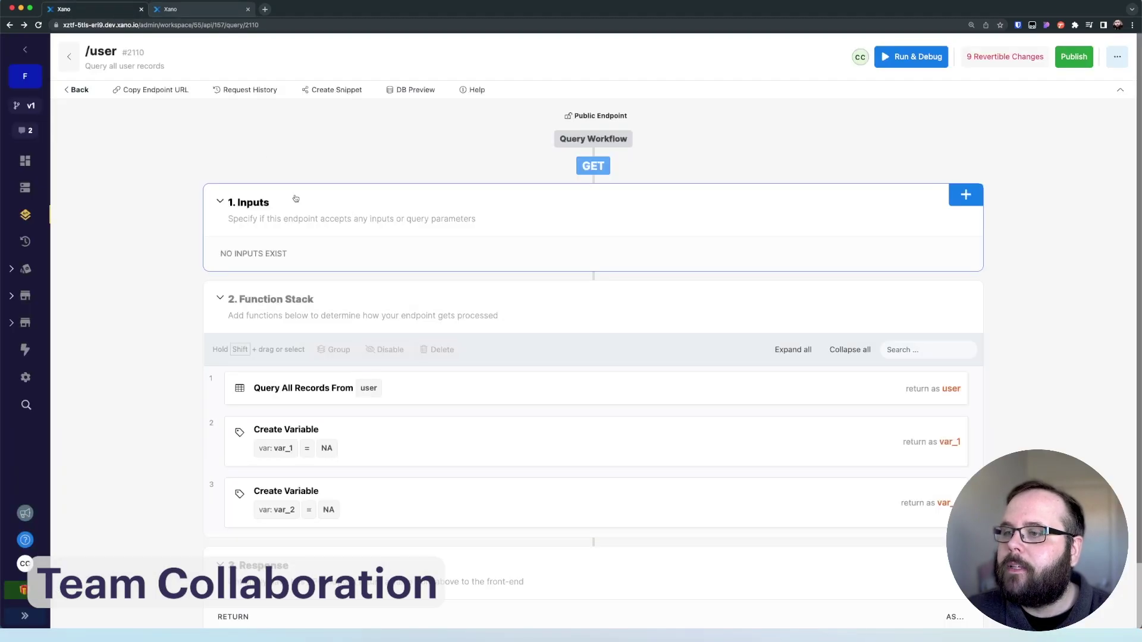
From the dashboard's Collaboration view, follow the workspace/55/api/157/query/2110 path and list the users present on that endpoint.
click(187, 10)
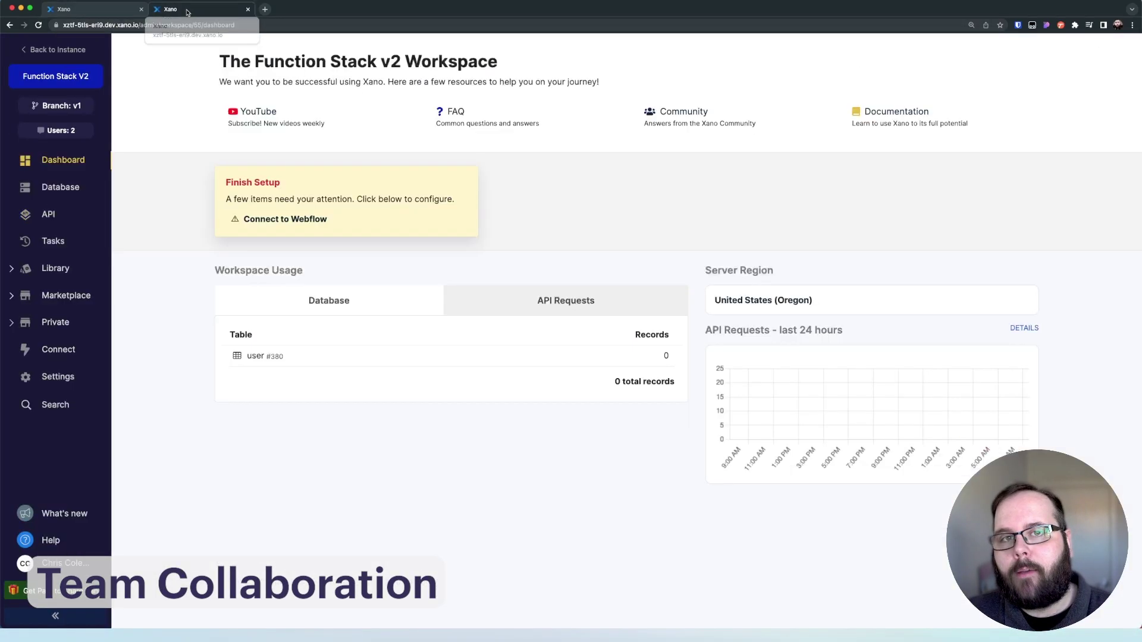
click(61, 130)
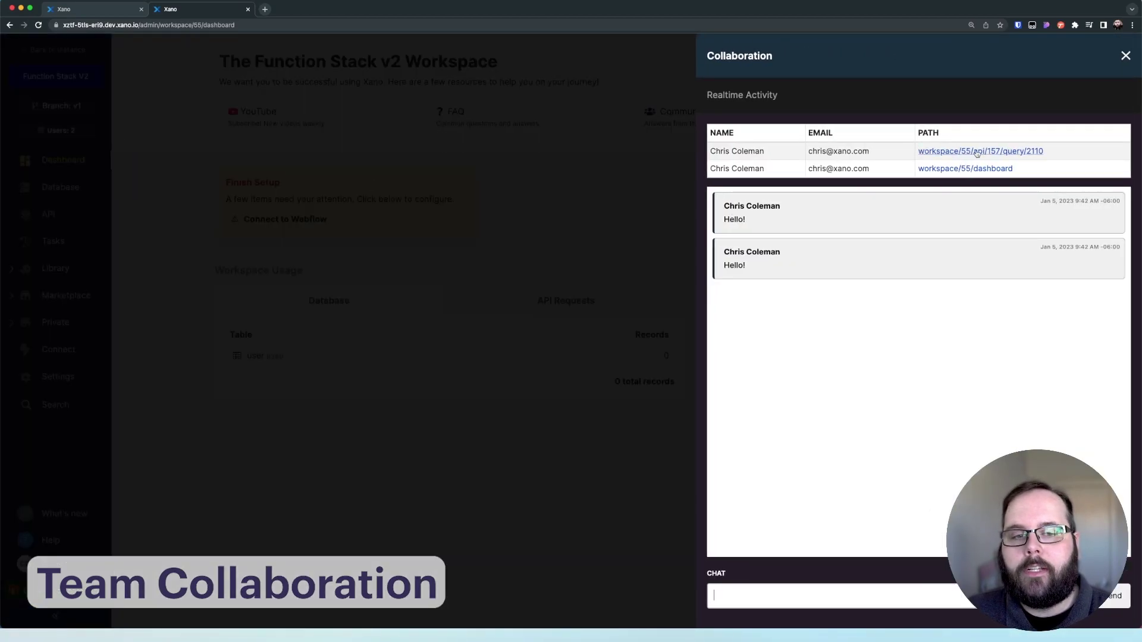
click(1022, 152)
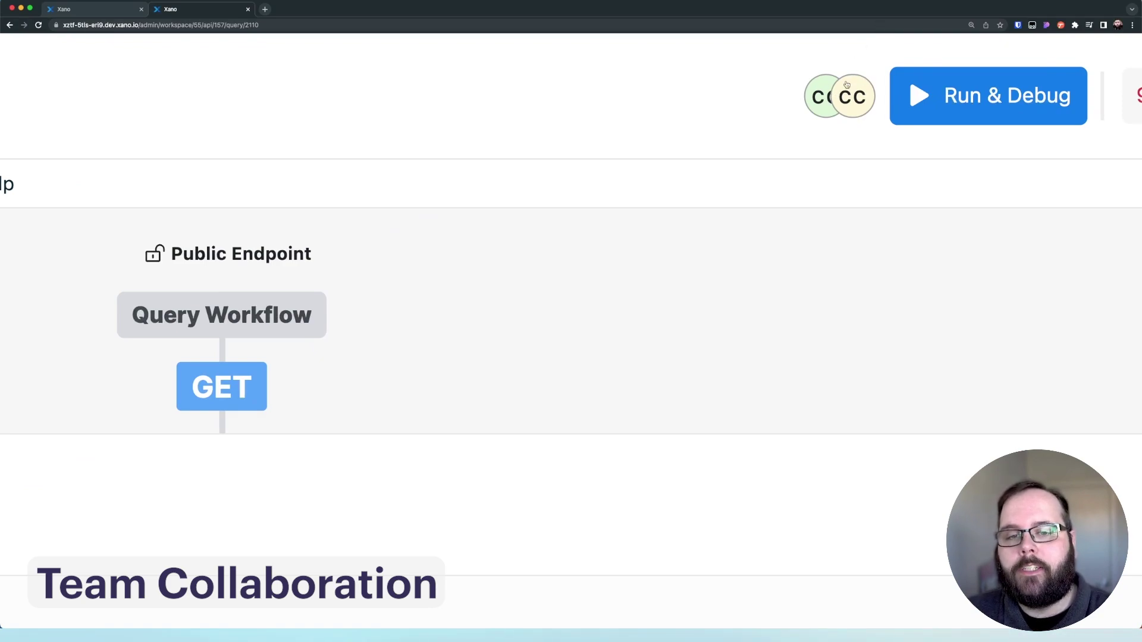
click(847, 92)
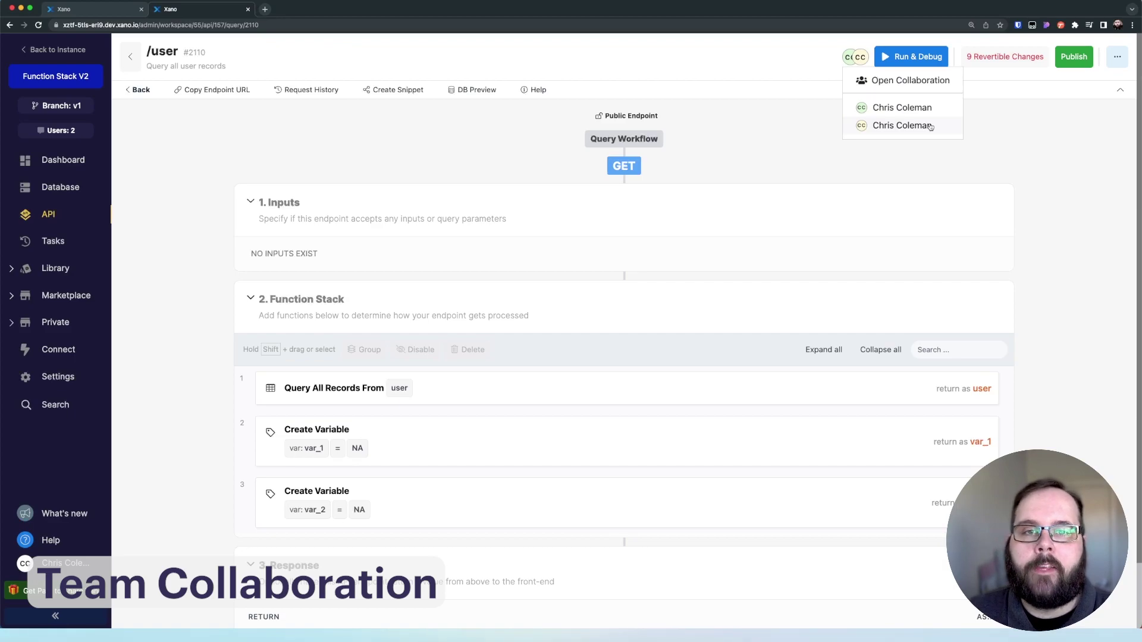
Dismiss the endpoint's user list, open the Query All Records From user function, and switch to the other browser tab.
click(779, 131)
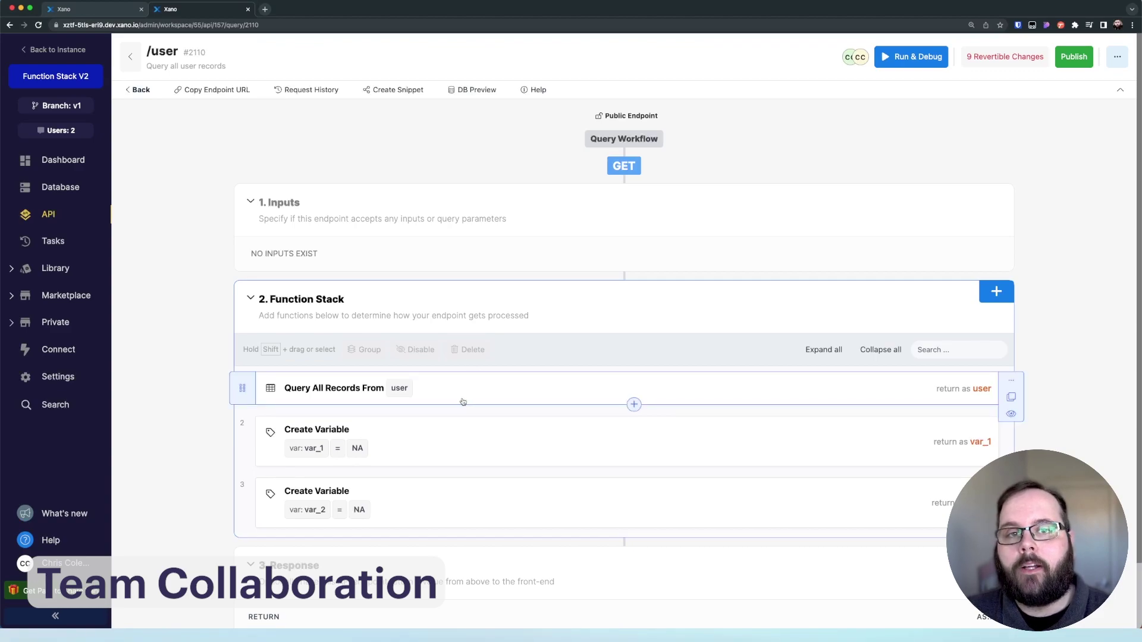
click(605, 388)
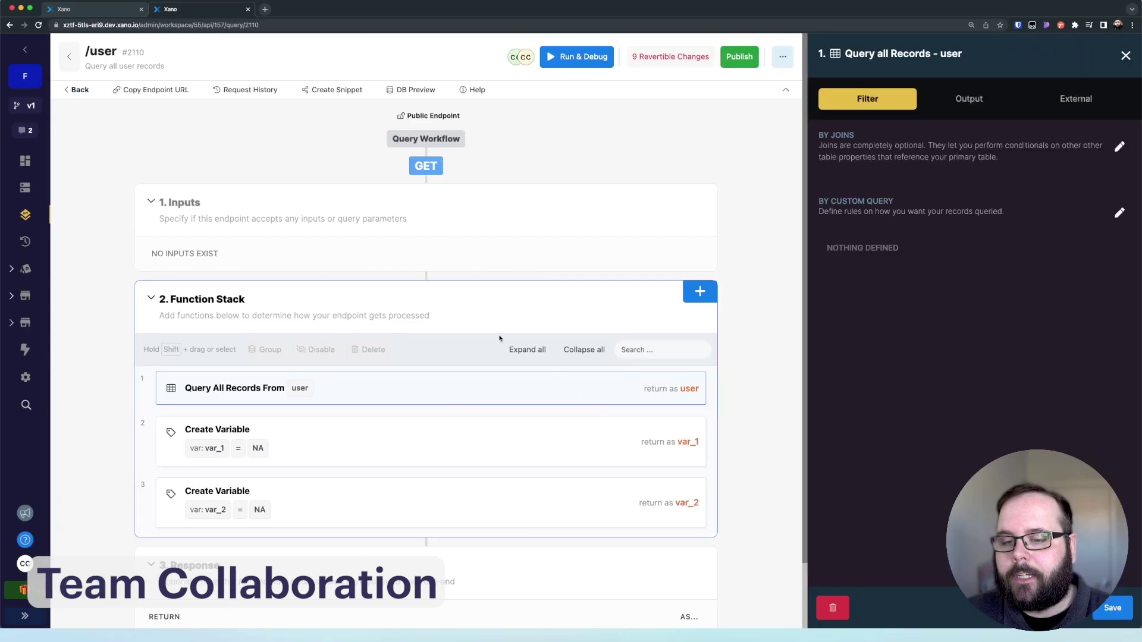
click(112, 10)
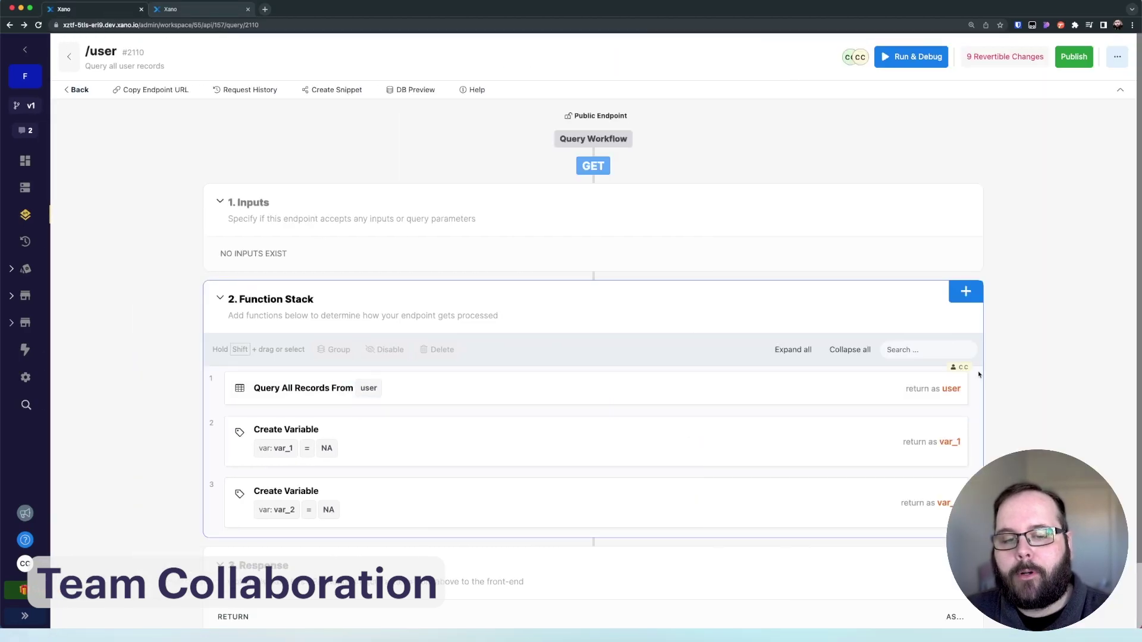
Request access to the Query All Records From user function that the other session is editing.
scroll(978, 375, up, 5)
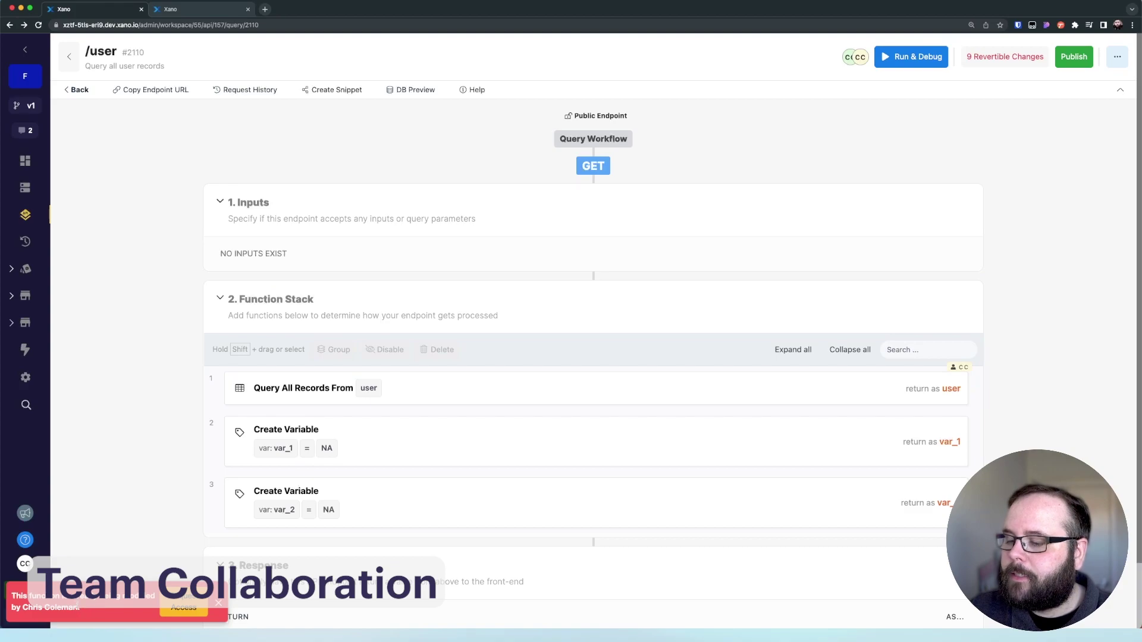
click(185, 607)
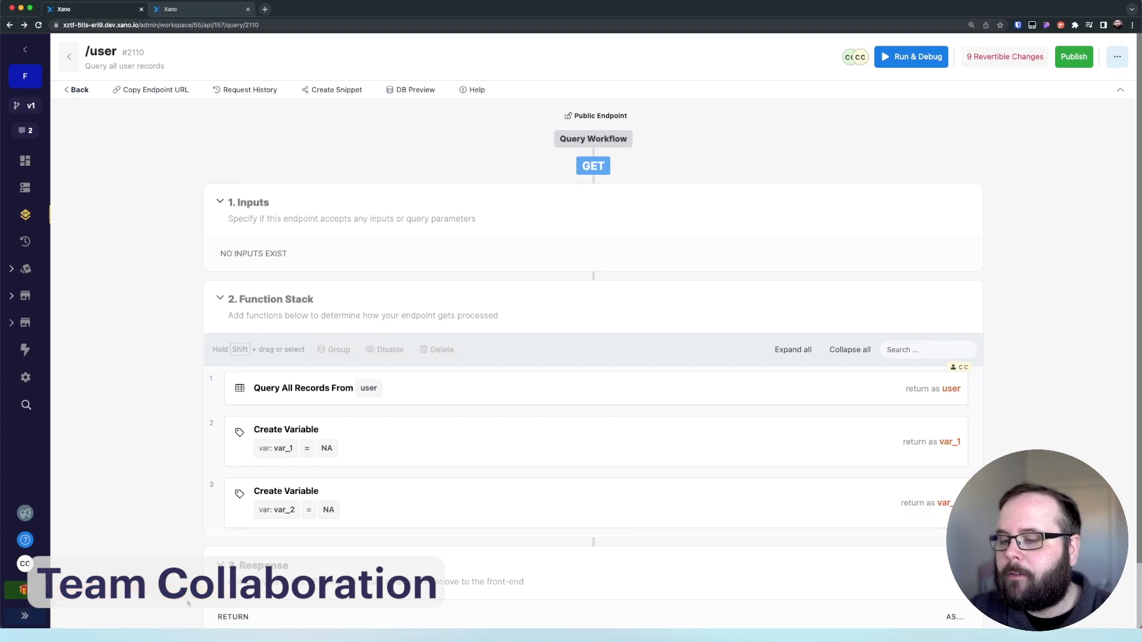
click(192, 613)
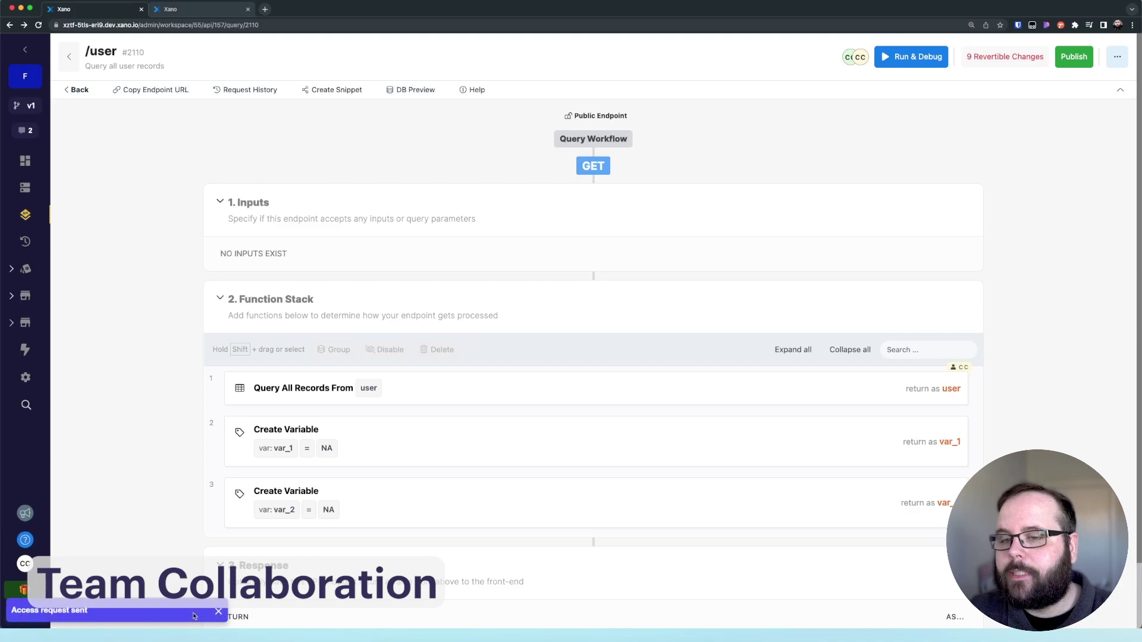
Grant the activity request in the editing session's tab and return to the requesting tab to open the Query All Records function.
click(182, 11)
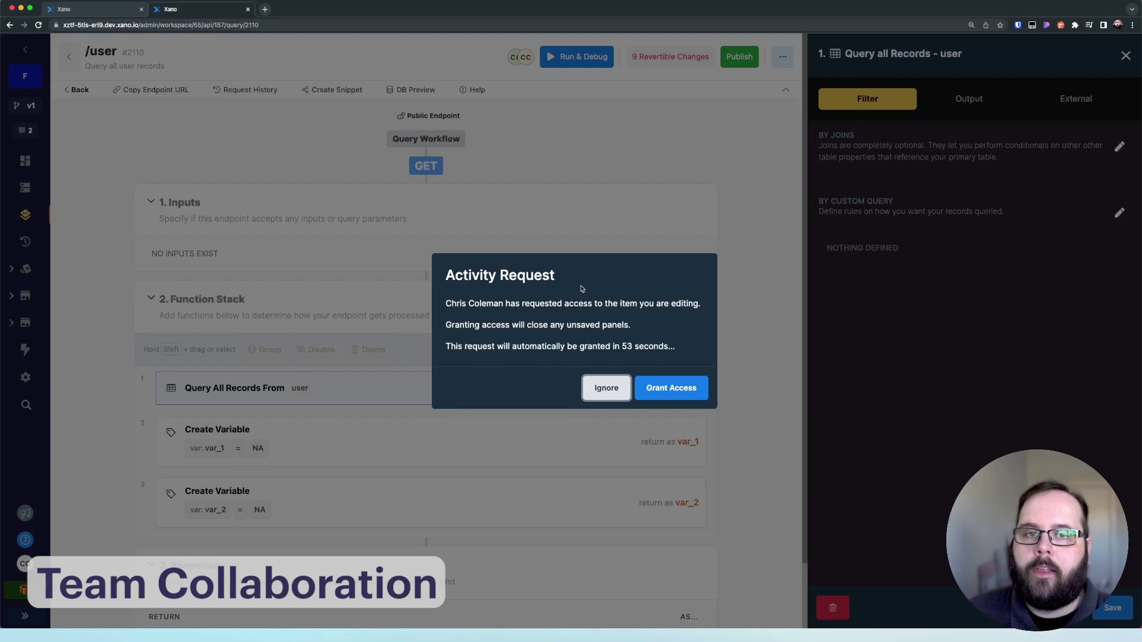
click(684, 389)
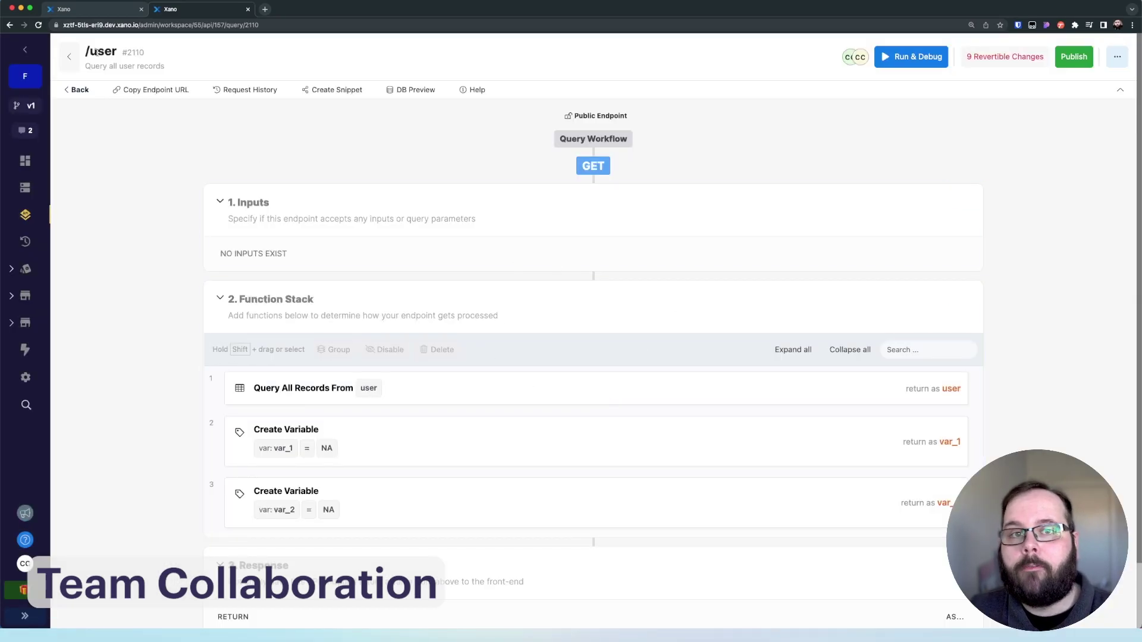
click(93, 9)
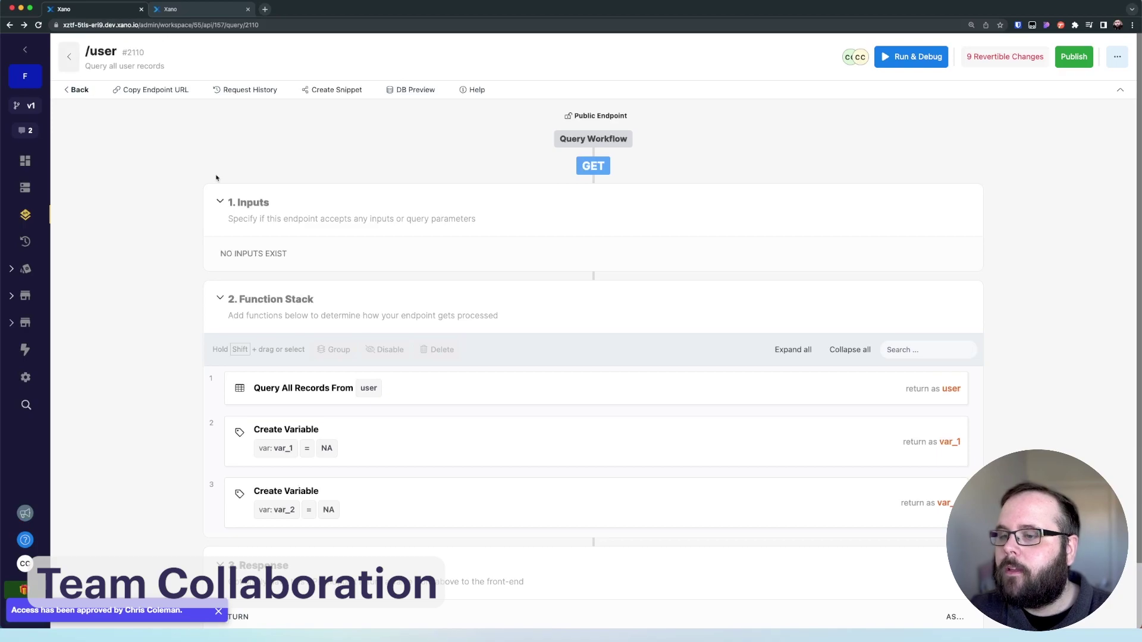
click(547, 383)
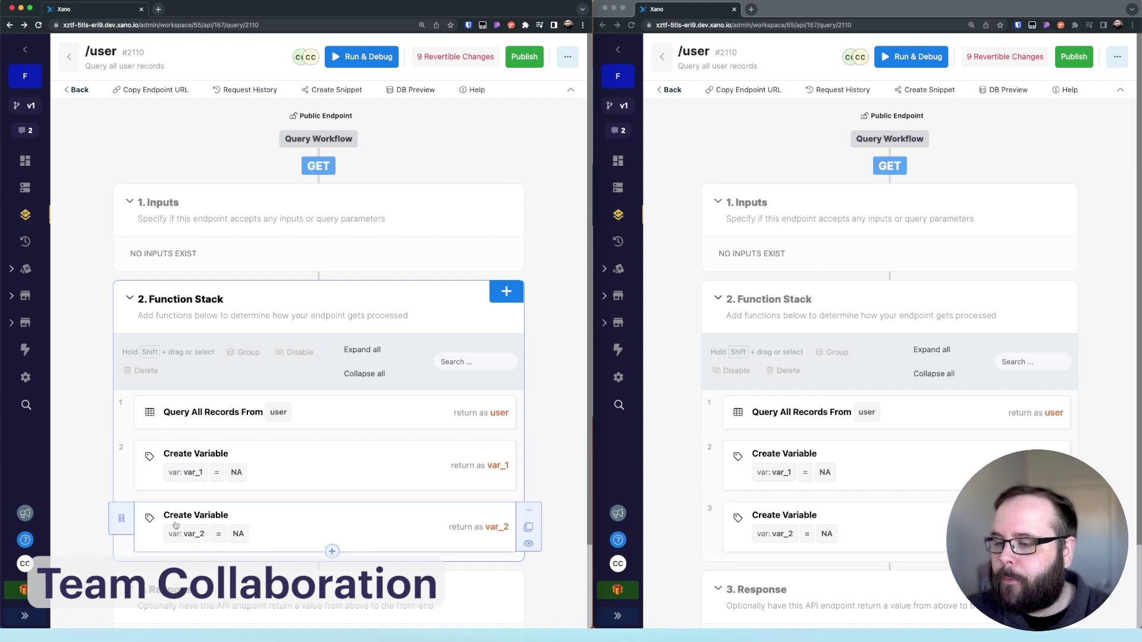
Move the Query All Records From user function below the var_2 Create Variable function in the function stack.
mouse_move(122, 410)
drag(121, 411, 171, 524)
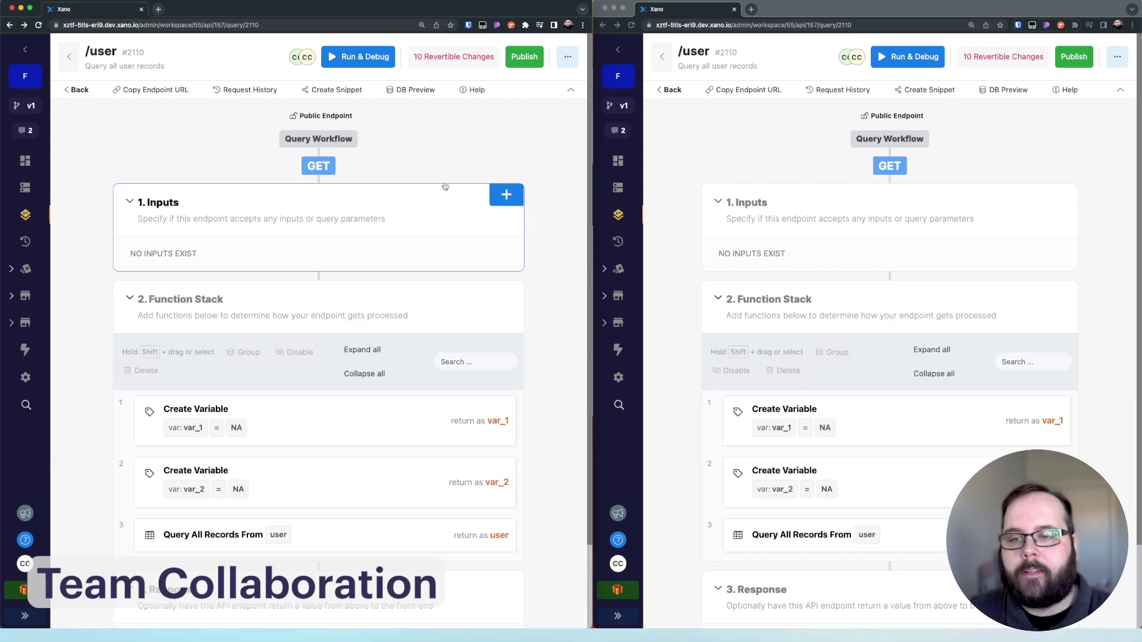
Add a text input named "test" to the /user endpoint's Inputs section and save it.
click(504, 196)
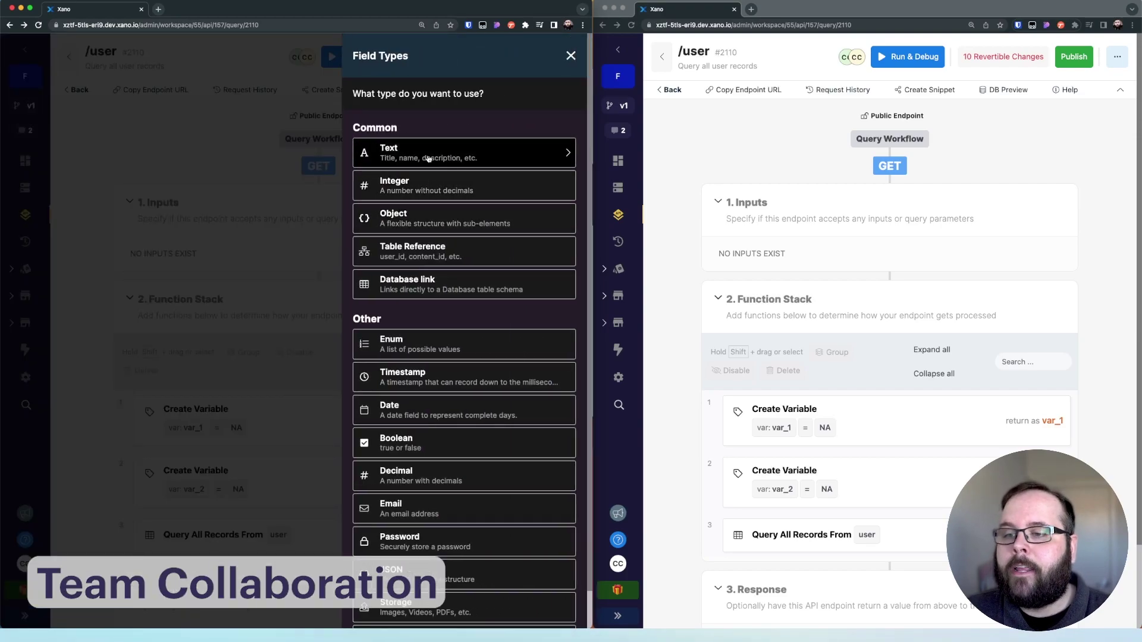
click(419, 150)
text(test)
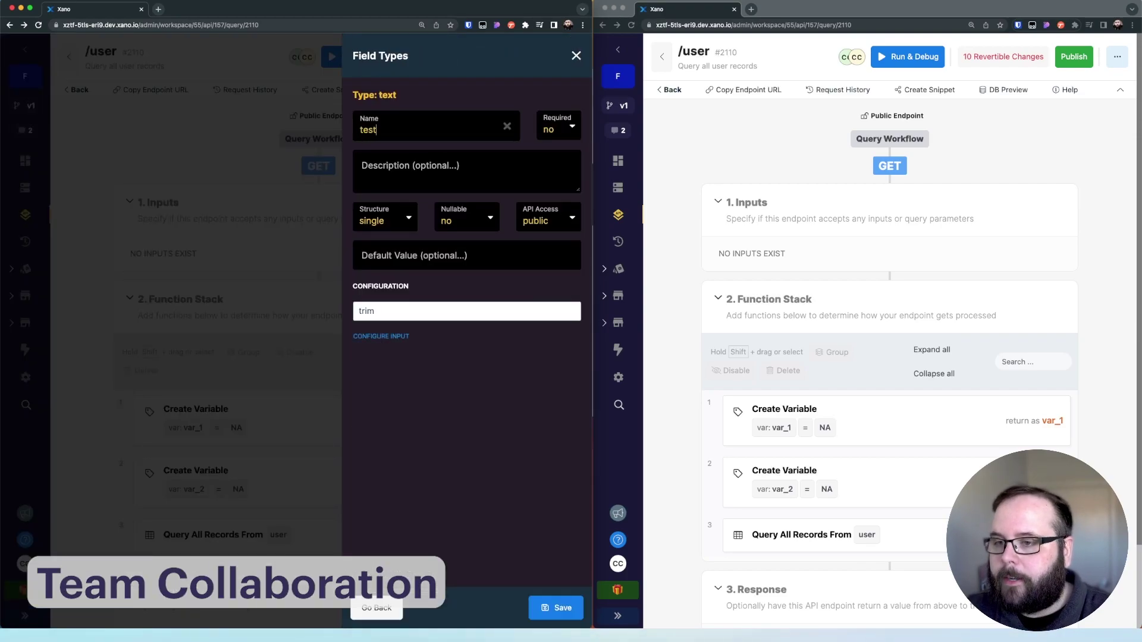
key(Return)
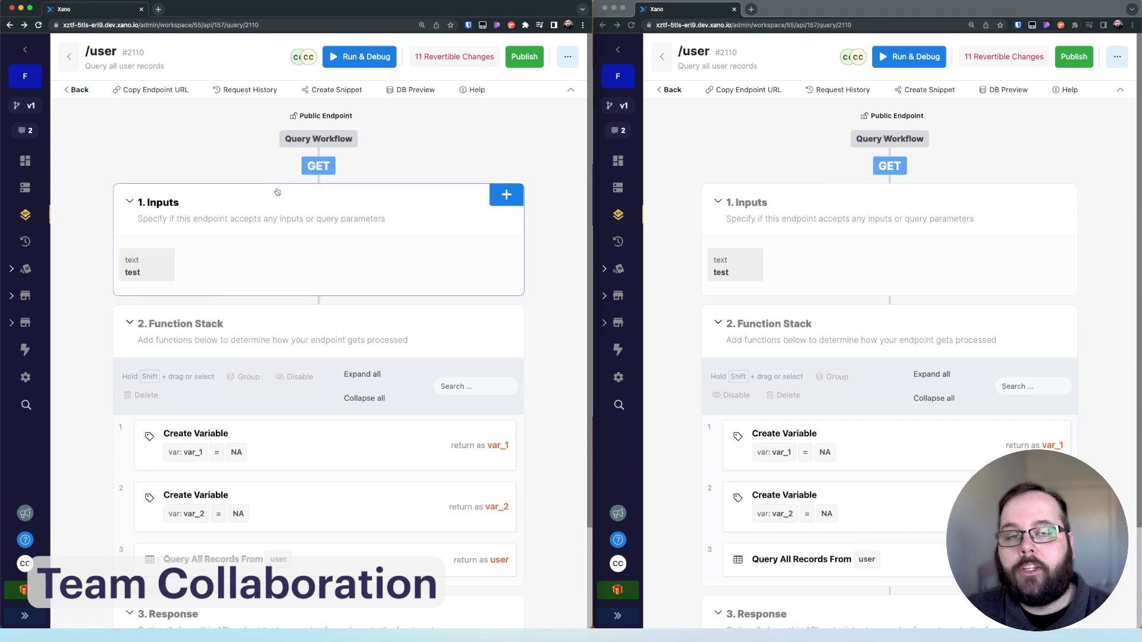
Delete the "test" text input from the /user endpoint in the second browser window.
click(735, 271)
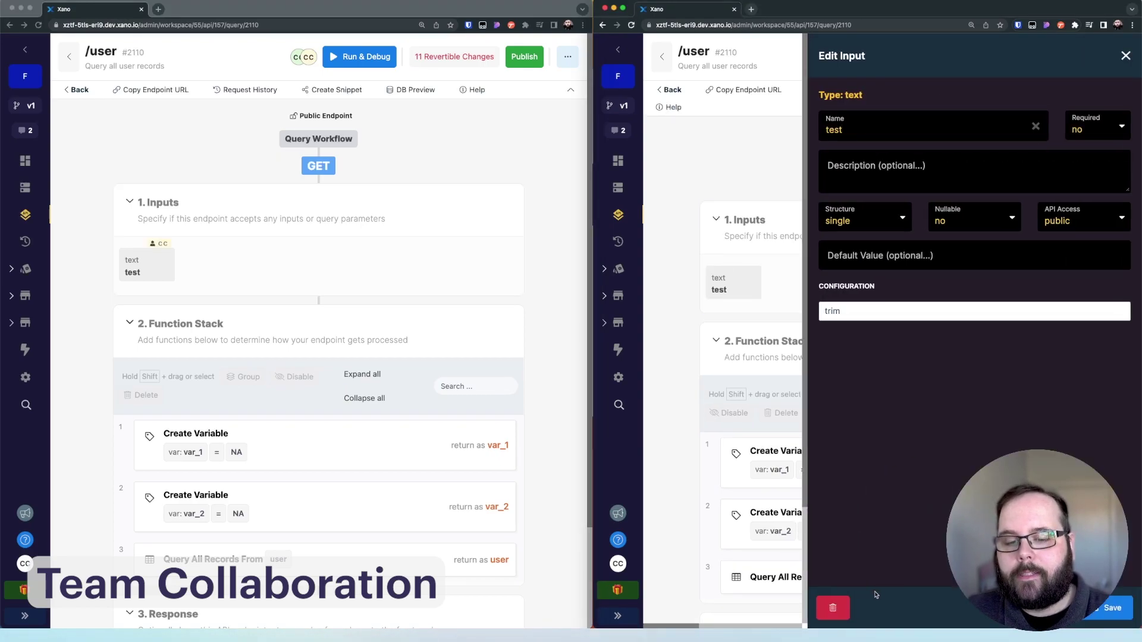
click(833, 608)
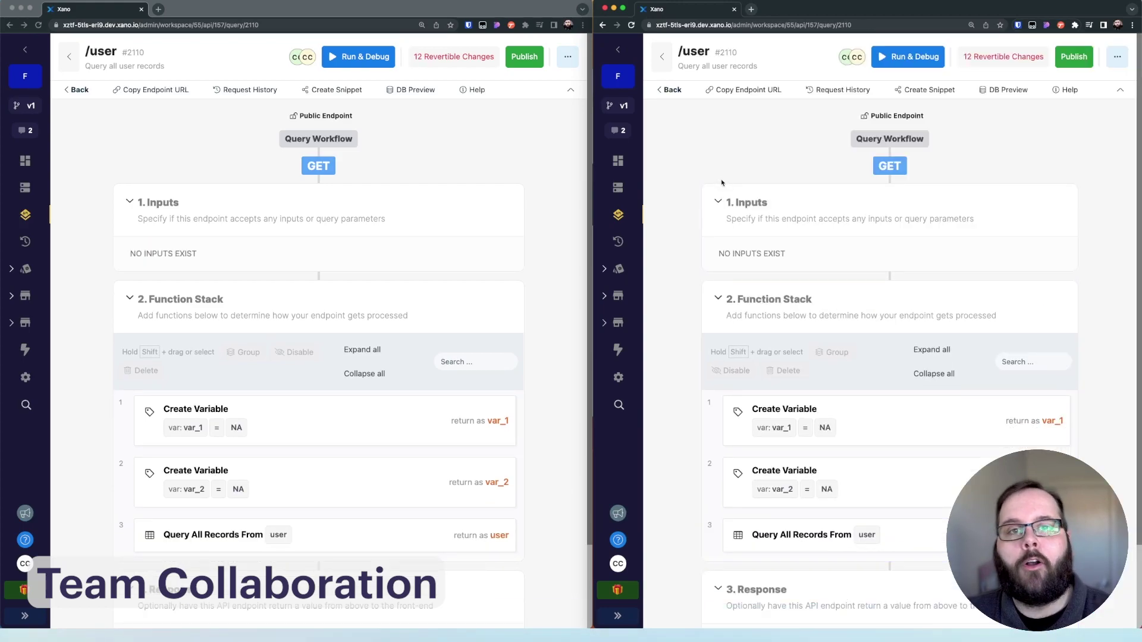
Open the var_1 Create Variable function in the first window and request access to it from the second window.
click(327, 433)
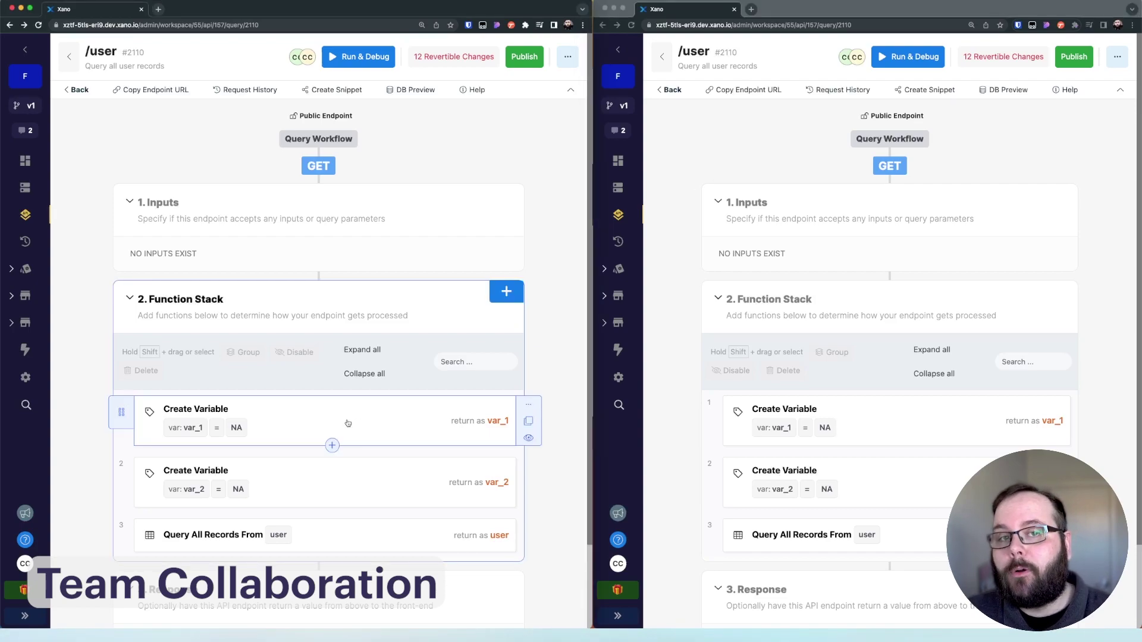
click(348, 423)
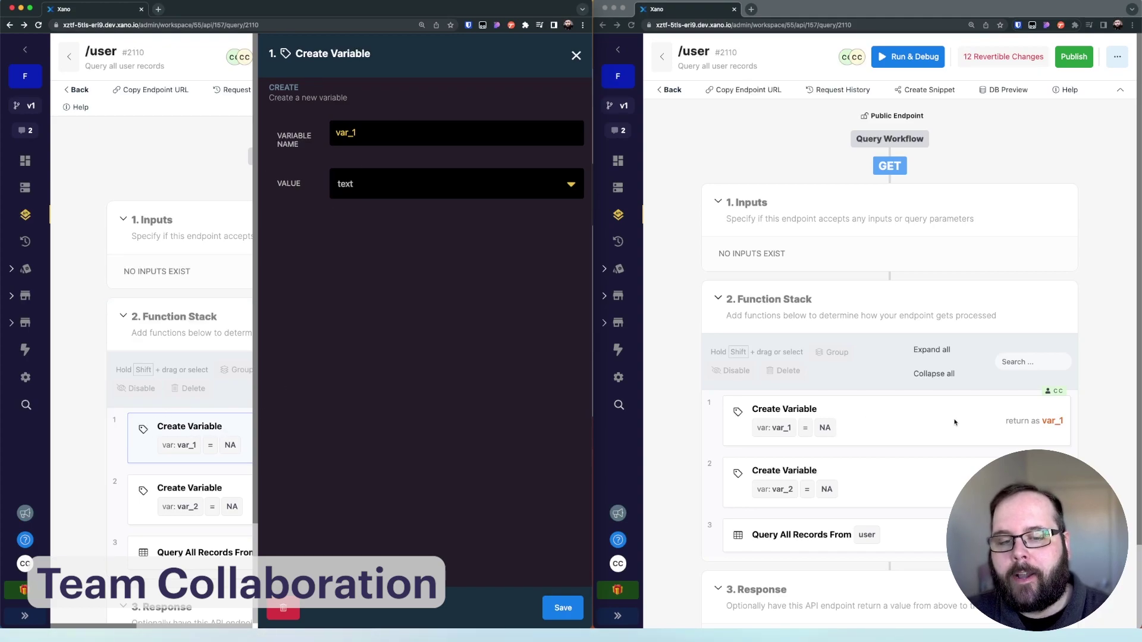
click(1065, 402)
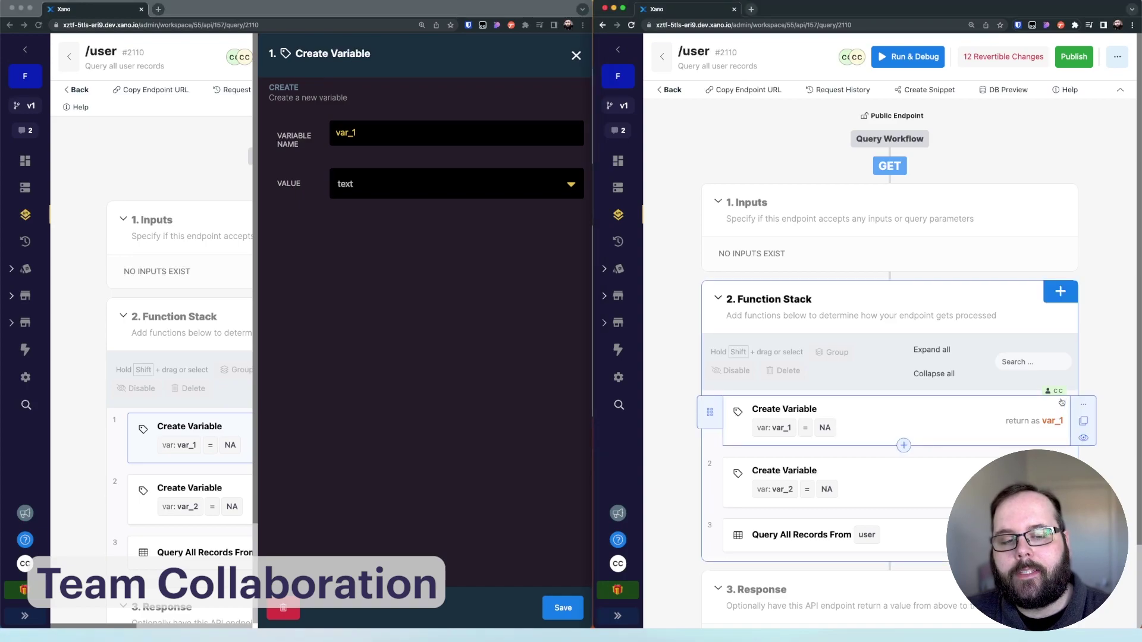
click(905, 412)
click(770, 603)
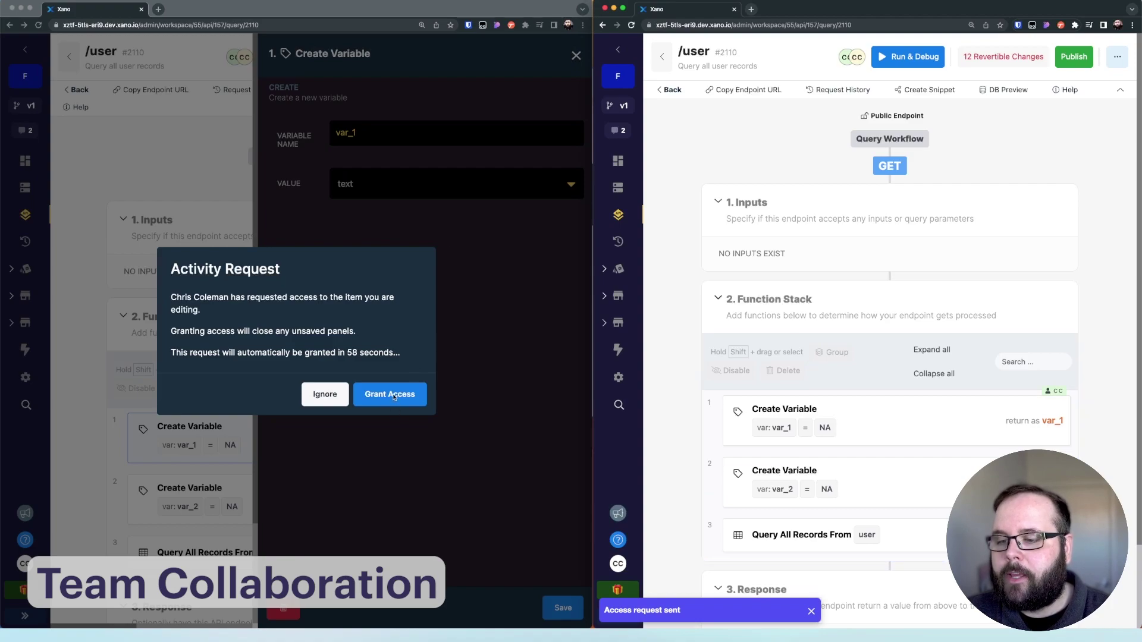
Grant the activity request in the first window and open the var_1 Create Variable function in the second window.
click(394, 405)
click(394, 406)
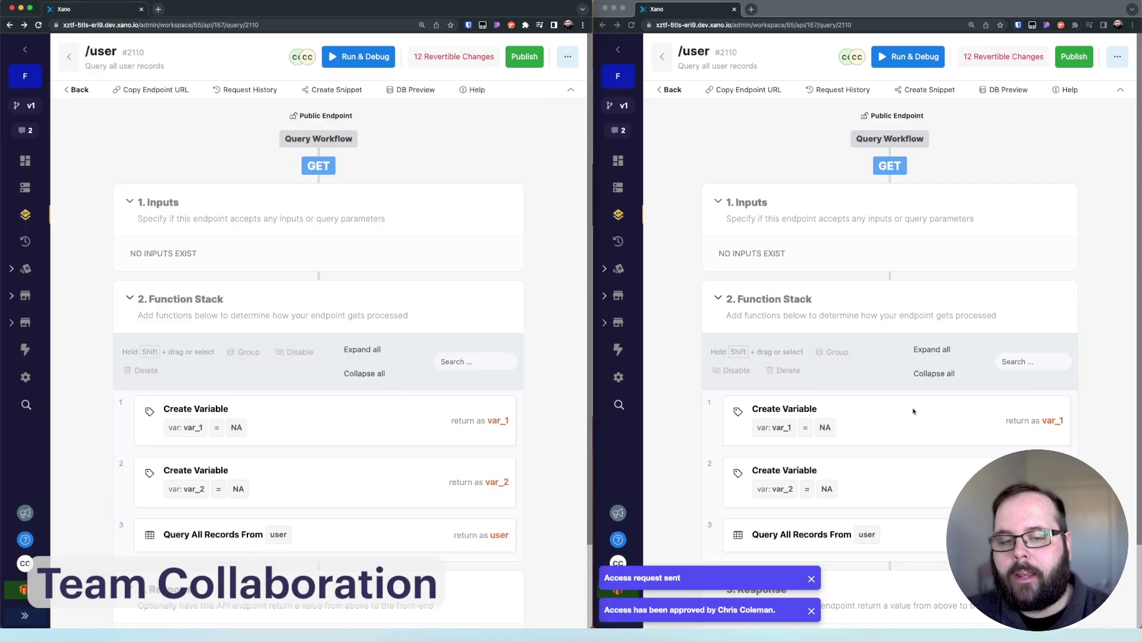
click(891, 410)
click(869, 420)
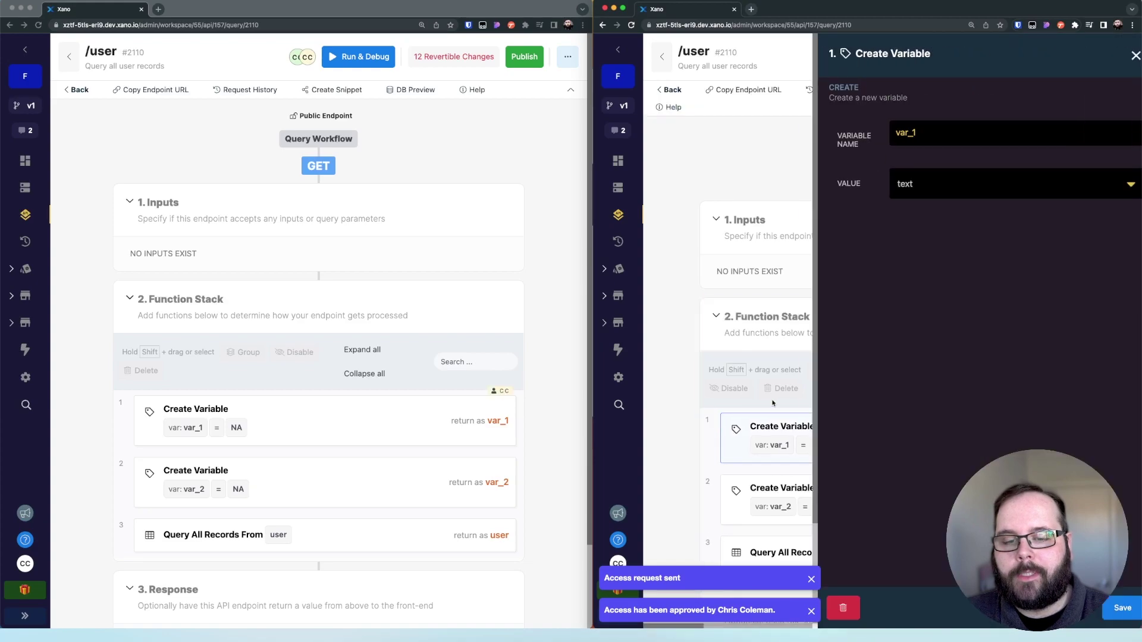